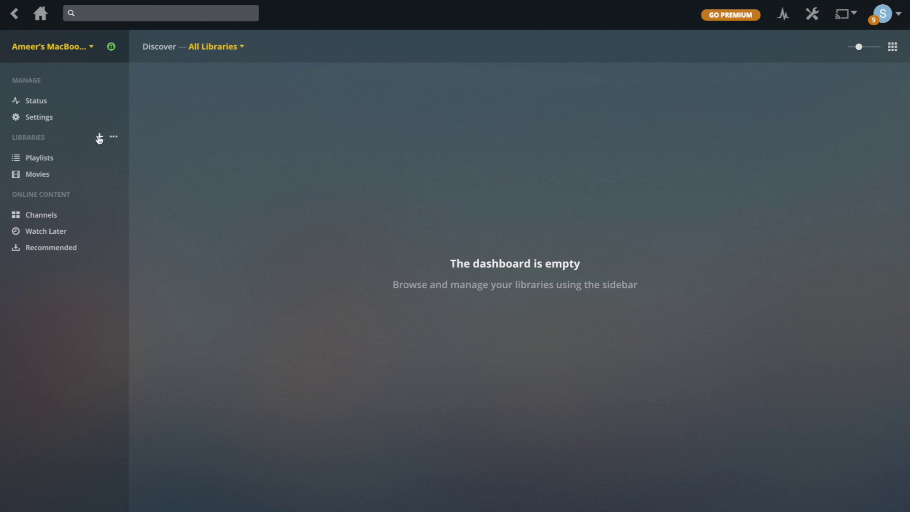
Step: Open the Add Library dialog from the + beside Libraries in the sidebar
{"action": "left_click", "coordinate": [99, 137]}
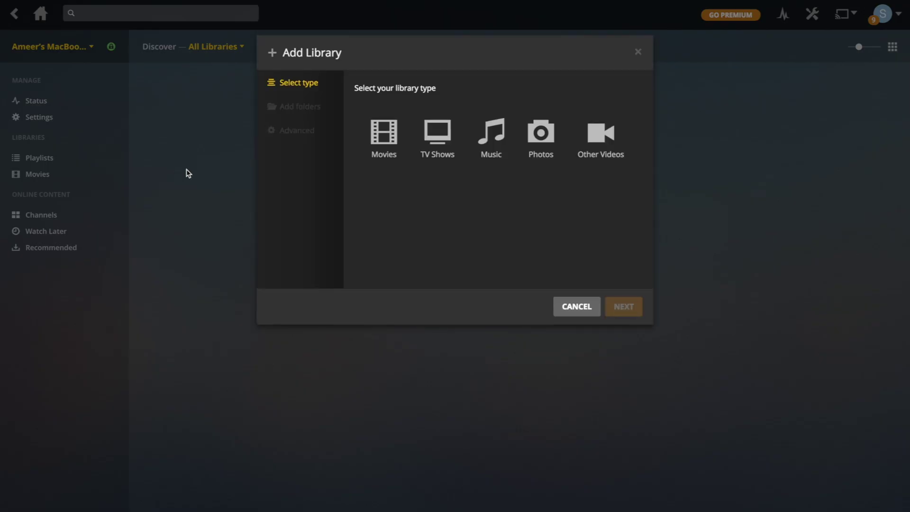
Step: Preview each library type, then settle on Movies
{"action": "left_click", "coordinate": [387, 148]}
{"action": "left_click", "coordinate": [432, 144]}
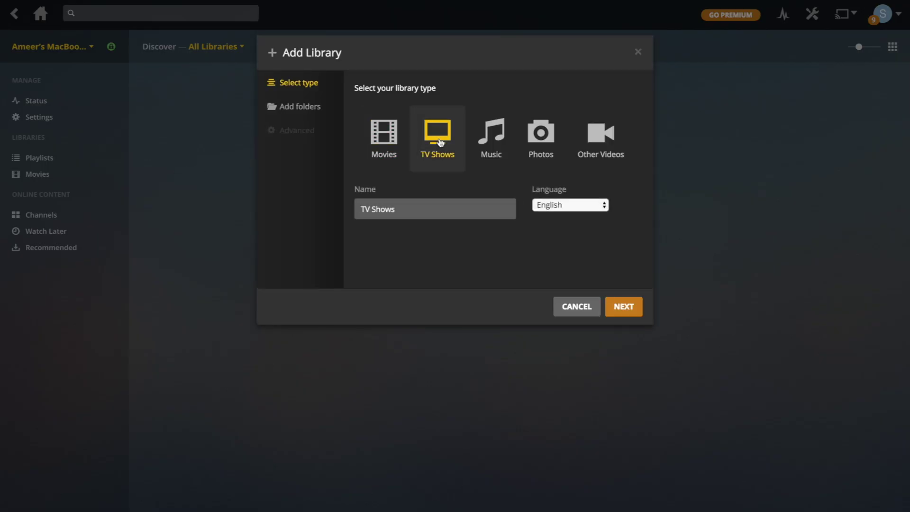
{"action": "left_click", "coordinate": [491, 140]}
{"action": "left_click", "coordinate": [545, 147]}
{"action": "left_click", "coordinate": [601, 138]}
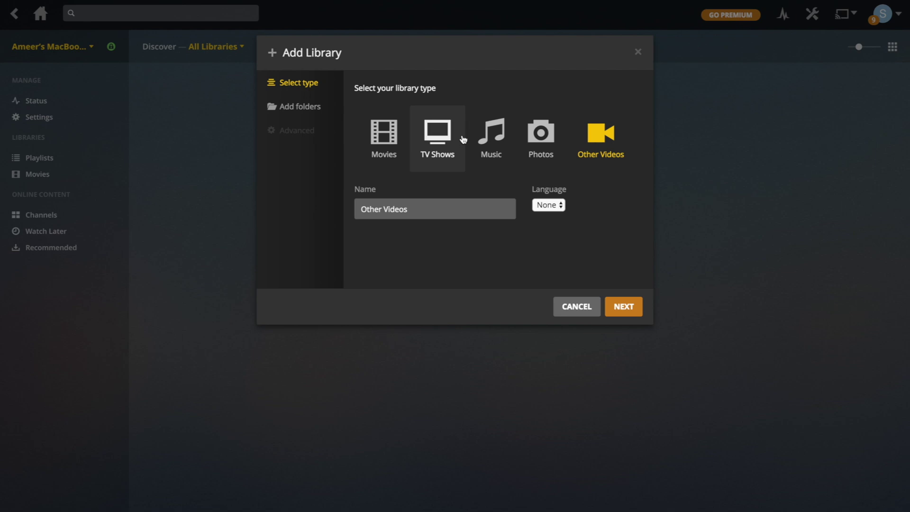
{"action": "left_click", "coordinate": [394, 145]}
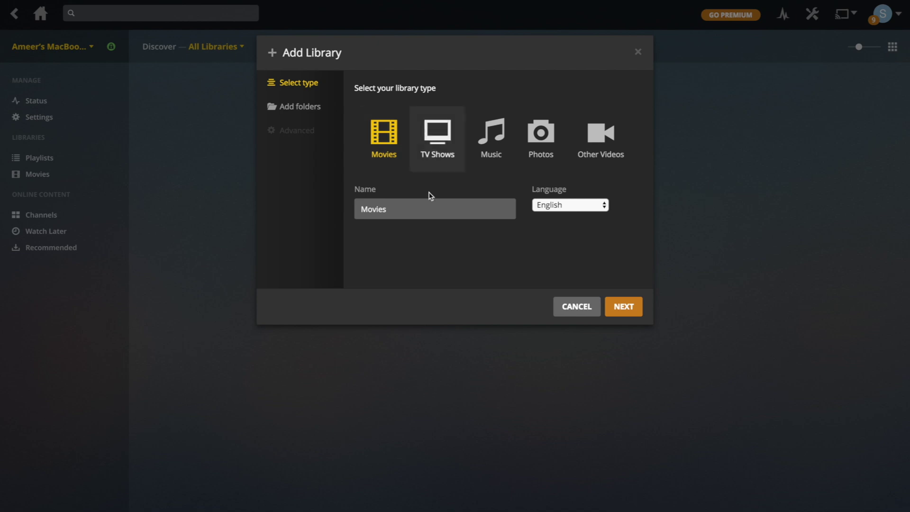
Step: Keep the library name Movies and language English, then continue to adding folders
{"action": "double_click", "coordinate": [413, 203]}
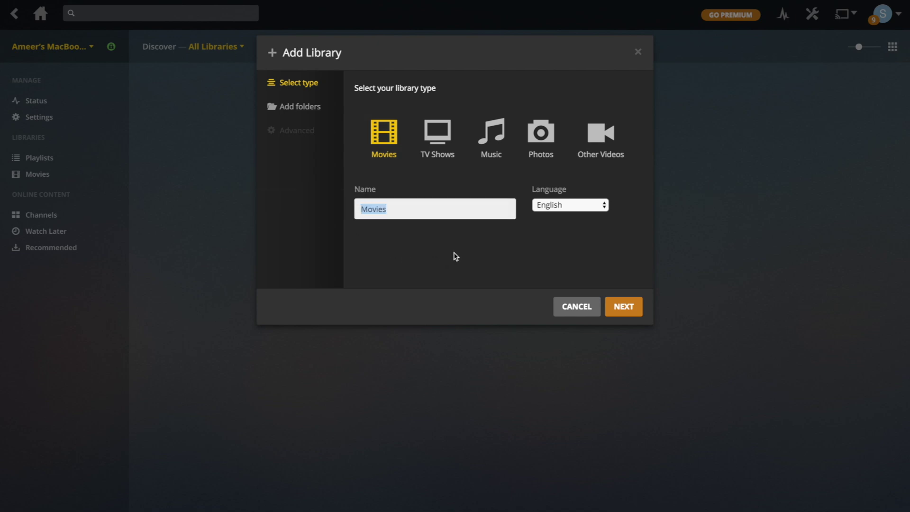
{"action": "left_click", "coordinate": [552, 205]}
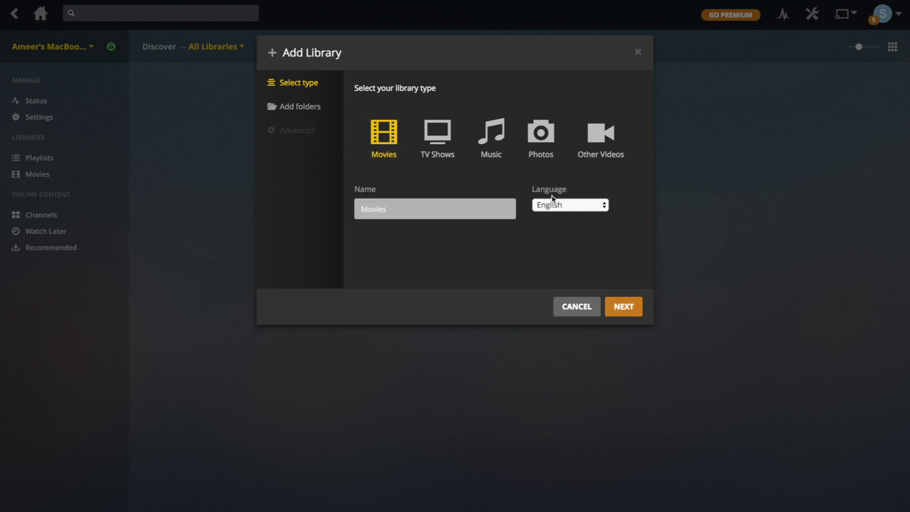
{"action": "left_click", "coordinate": [553, 209]}
{"action": "left_click", "coordinate": [619, 312]}
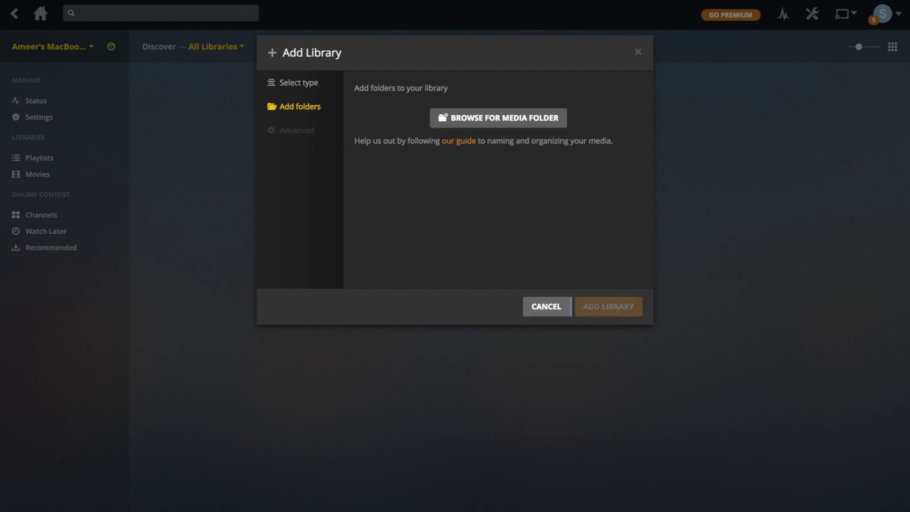
Step: Add Desktop/Plex server/Movies as the library's first source folder
{"action": "left_click", "coordinate": [488, 120]}
{"action": "left_click", "coordinate": [488, 119]}
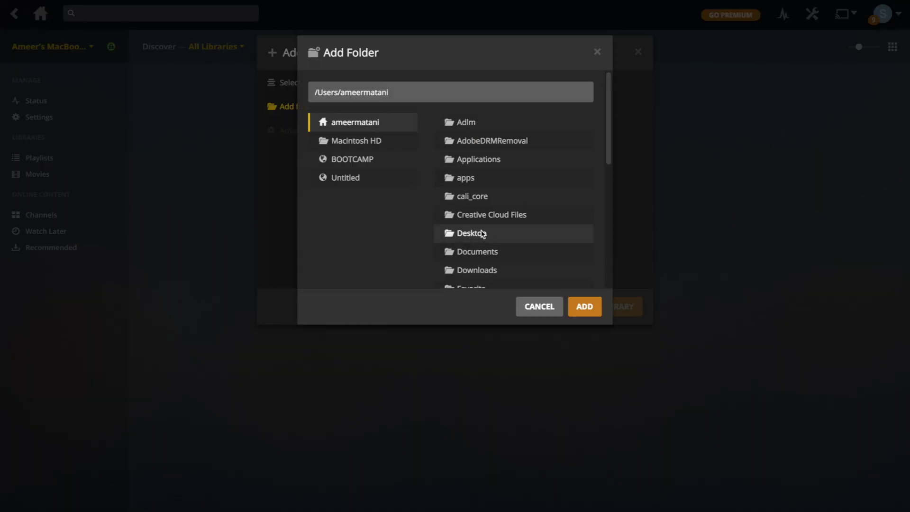
{"action": "left_click", "coordinate": [483, 234]}
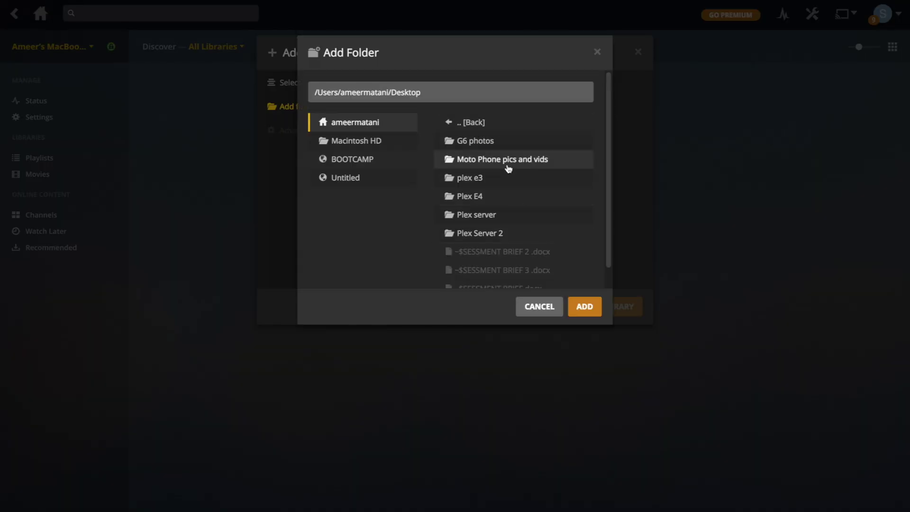
{"action": "left_click", "coordinate": [489, 218]}
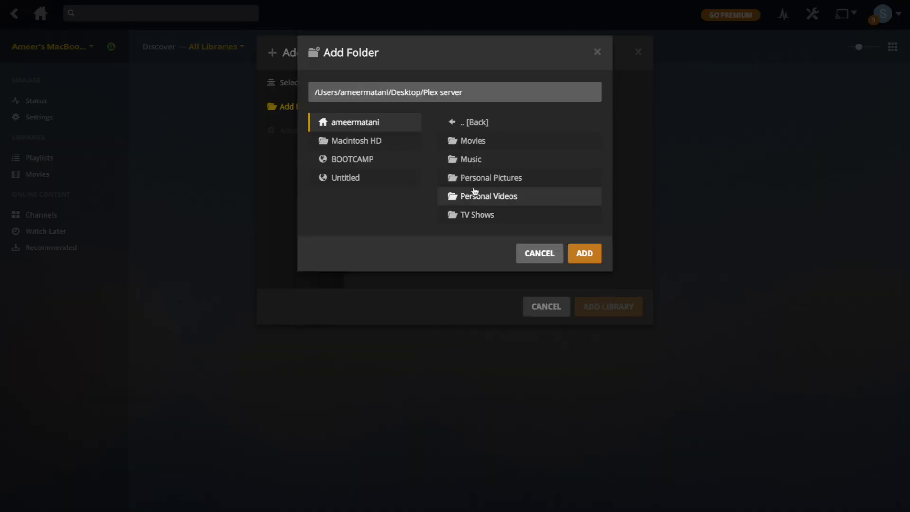
{"action": "left_click", "coordinate": [466, 147]}
{"action": "left_click", "coordinate": [574, 215]}
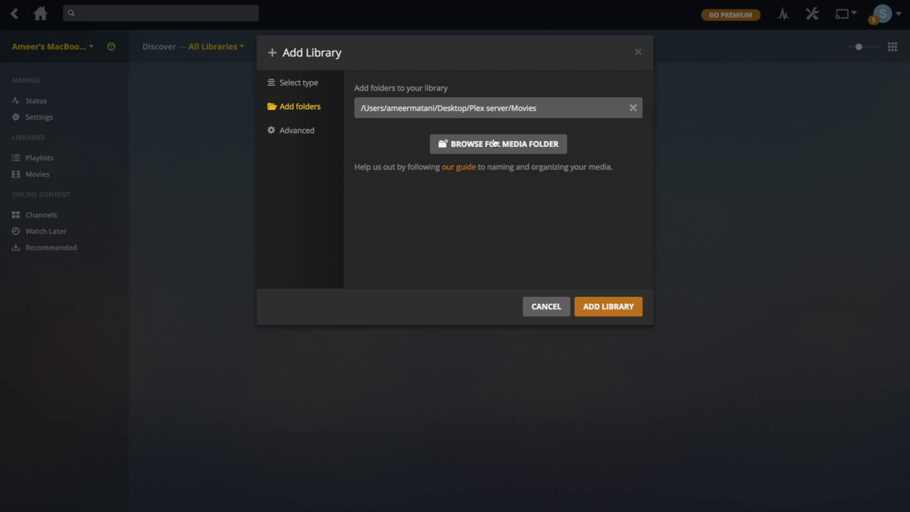
Step: Add Desktop/Plex Server 2/Movies as a second source folder
{"action": "left_click", "coordinate": [470, 145]}
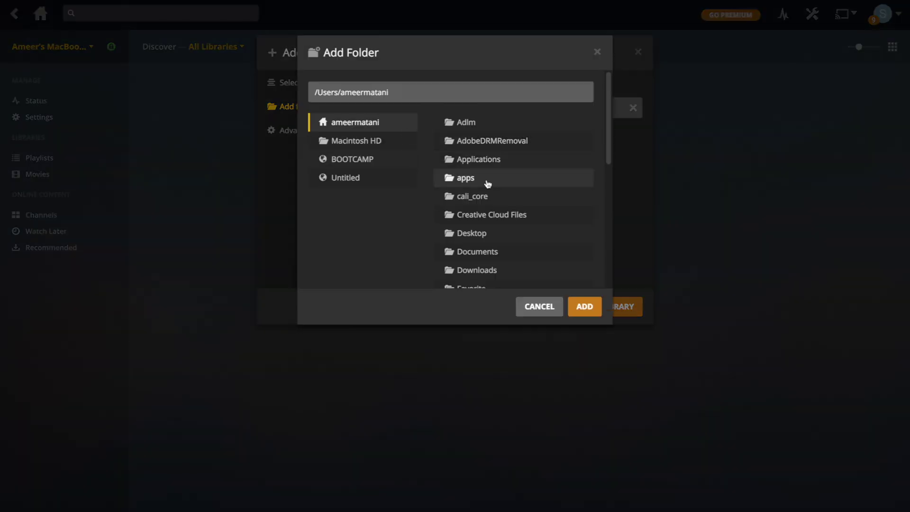
{"action": "scroll", "coordinate": [489, 183], "scroll_direction": "down", "scroll_amount": 2}
{"action": "left_click", "coordinate": [469, 198]}
{"action": "left_click", "coordinate": [492, 211]}
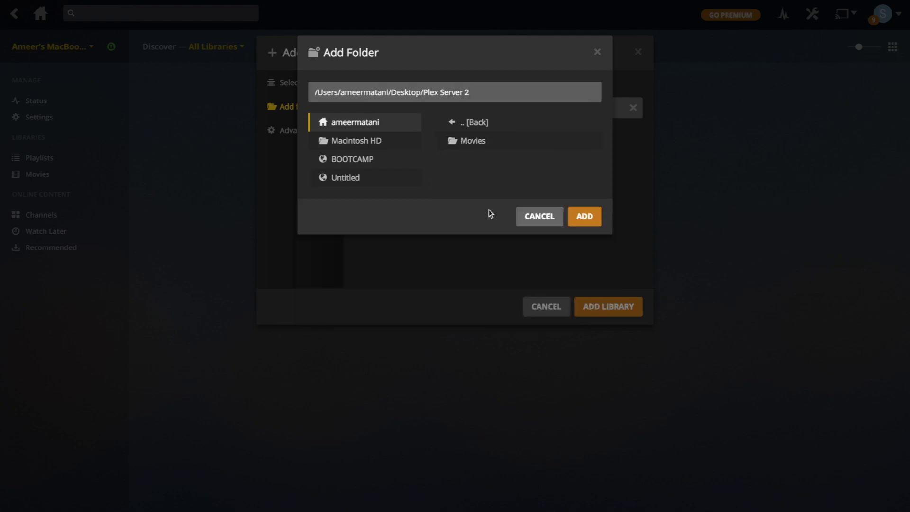
{"action": "left_click", "coordinate": [473, 140]}
{"action": "left_click", "coordinate": [584, 229]}
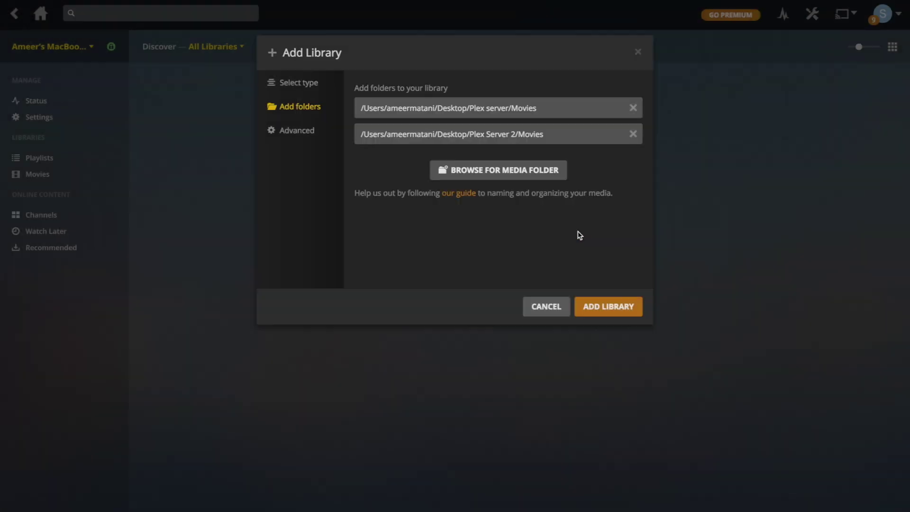
Step: Uncheck Enable Cinema Trailers in the Advanced options and add the Movies library
{"action": "left_click", "coordinate": [300, 132]}
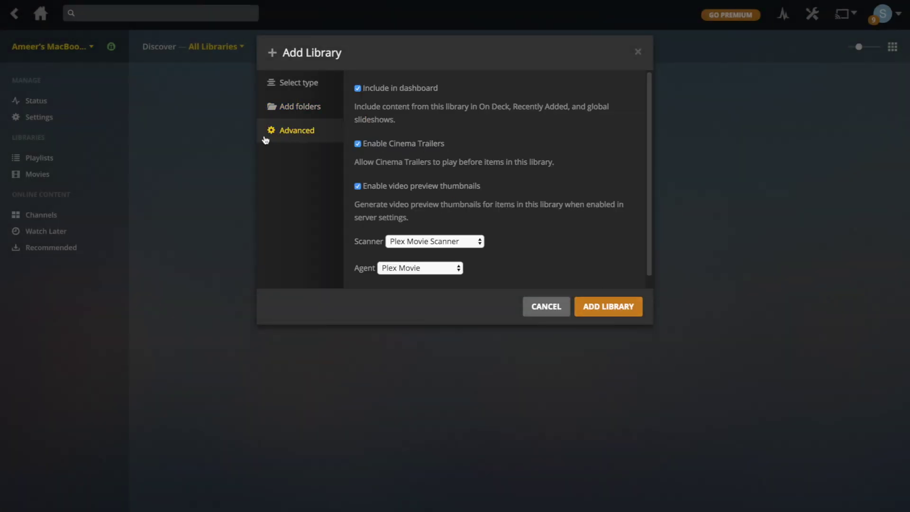
{"action": "scroll", "coordinate": [483, 122], "scroll_direction": "down", "scroll_amount": 2}
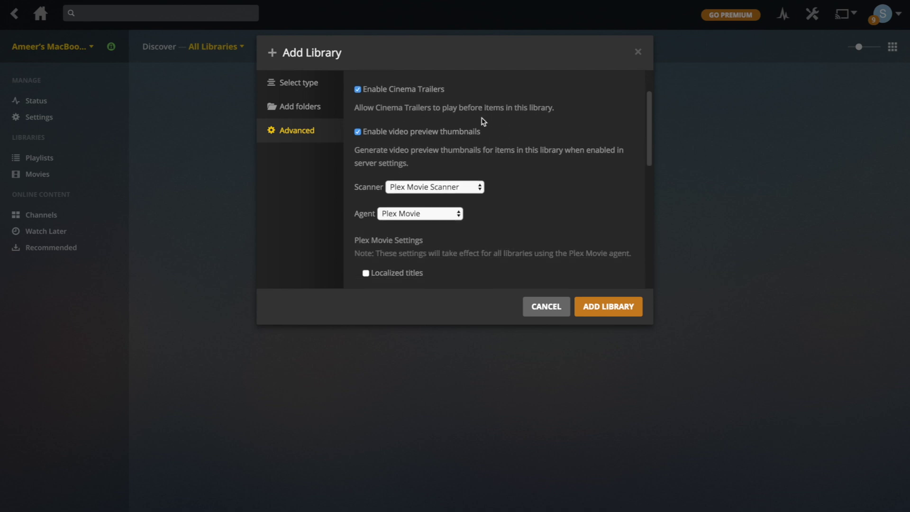
{"action": "scroll", "coordinate": [443, 121], "scroll_direction": "up", "scroll_amount": 2}
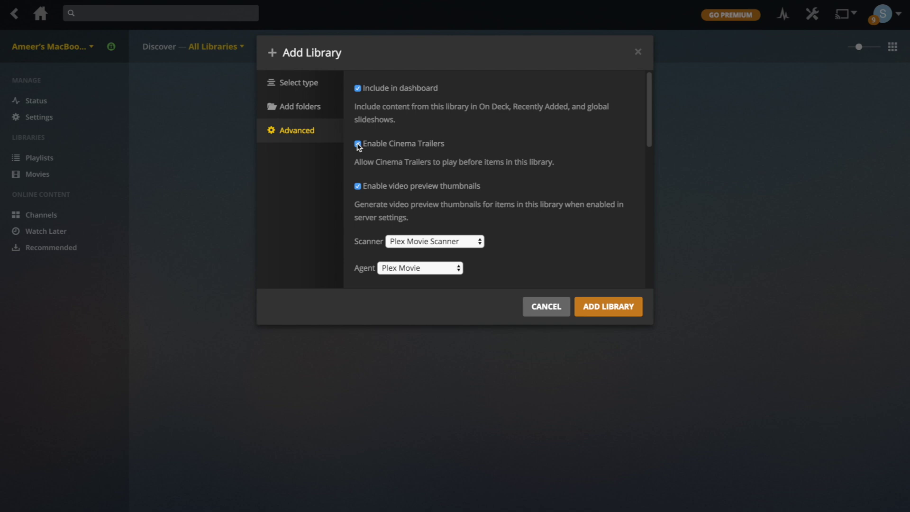
{"action": "left_click", "coordinate": [358, 145]}
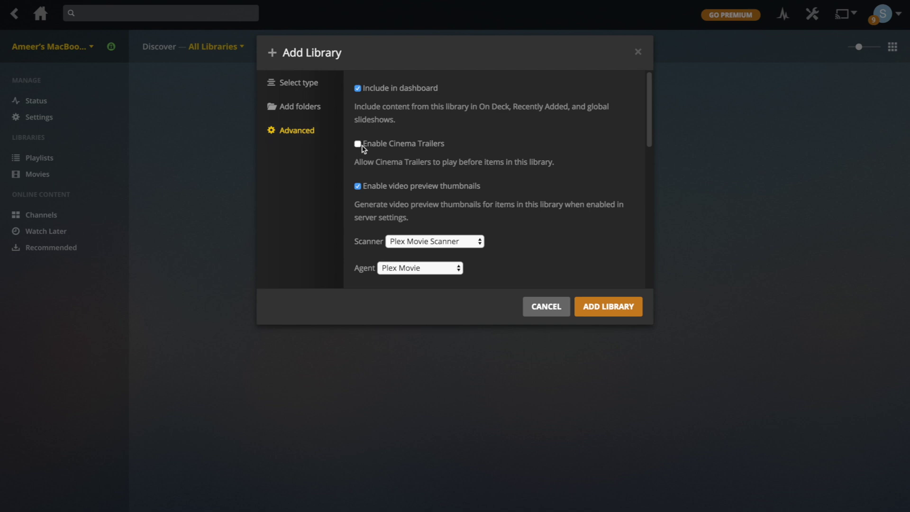
{"action": "scroll", "coordinate": [353, 191], "scroll_direction": "down", "scroll_amount": 2}
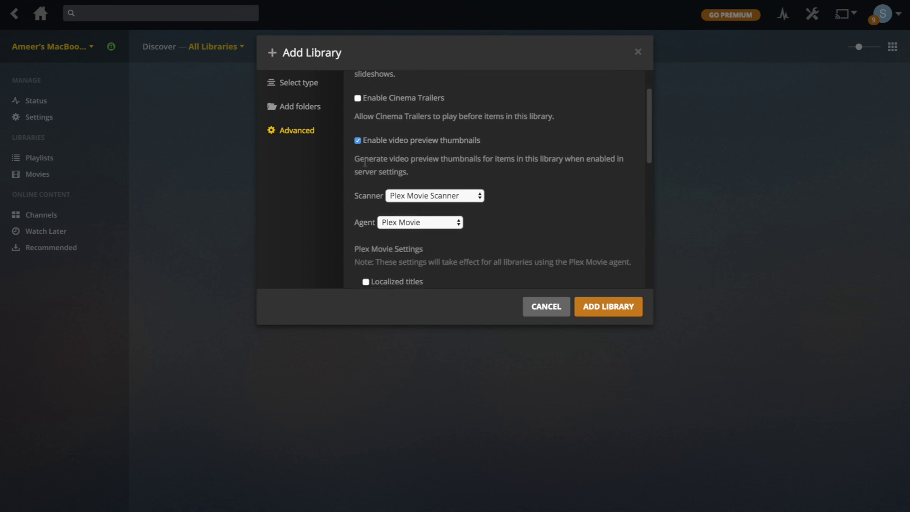
{"action": "scroll", "coordinate": [365, 163], "scroll_direction": "down", "scroll_amount": 10}
{"action": "scroll", "coordinate": [367, 166], "scroll_direction": "up", "scroll_amount": 5}
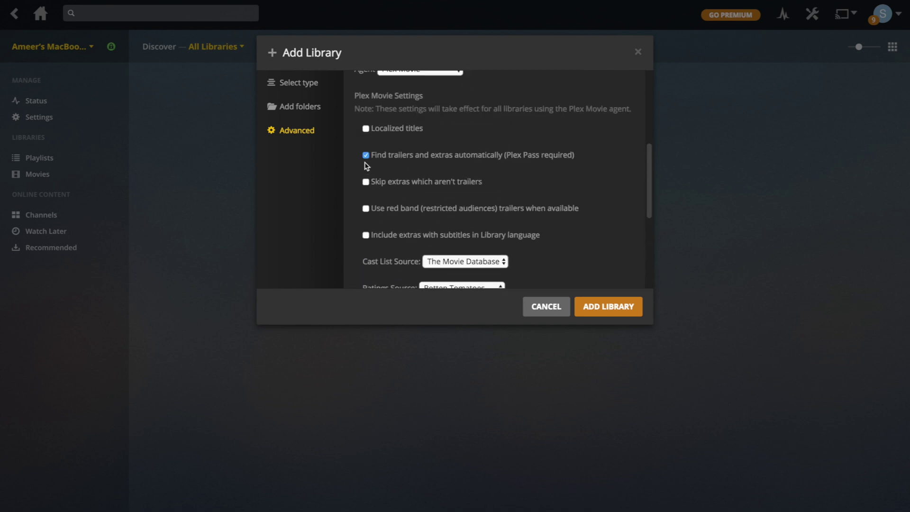
{"action": "scroll", "coordinate": [368, 164], "scroll_direction": "down", "scroll_amount": 8}
{"action": "scroll", "coordinate": [464, 179], "scroll_direction": "up", "scroll_amount": 15}
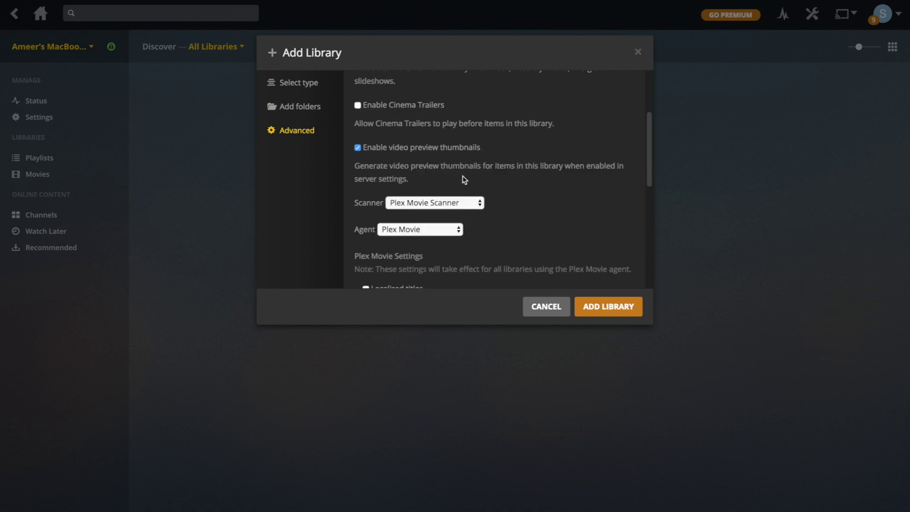
{"action": "scroll", "coordinate": [465, 180], "scroll_direction": "up", "scroll_amount": 2}
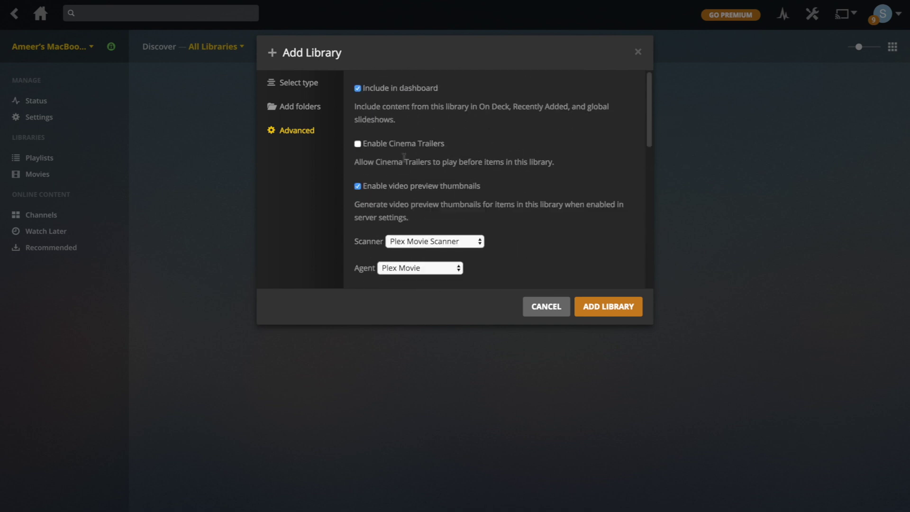
{"action": "left_click", "coordinate": [591, 309]}
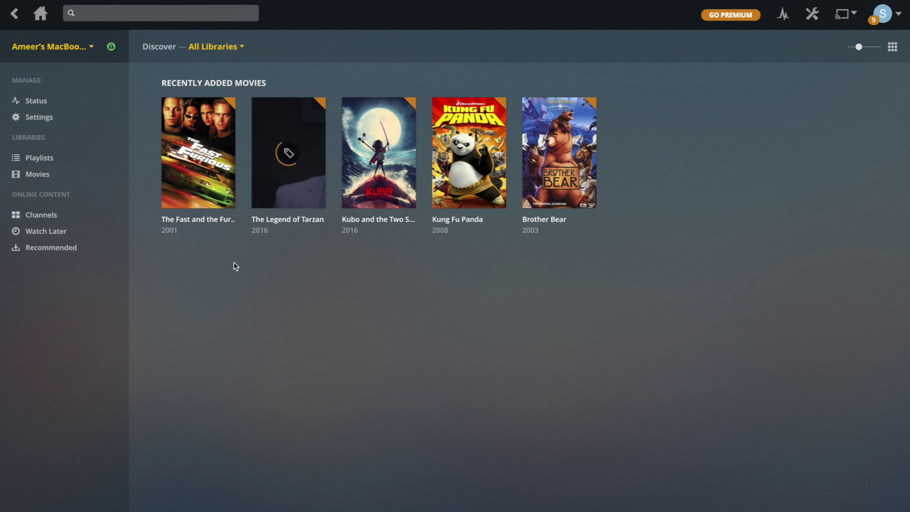
{"action": "left_click", "coordinate": [223, 158]}
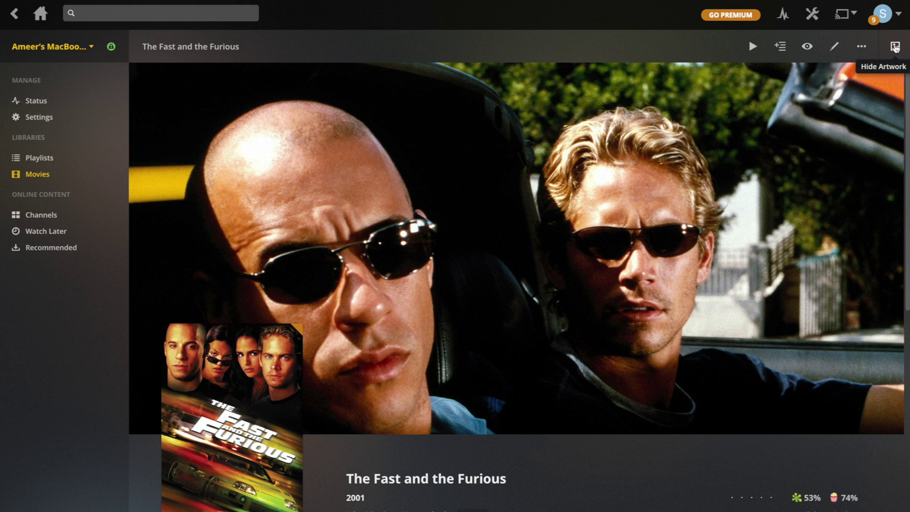
{"action": "left_click", "coordinate": [895, 47]}
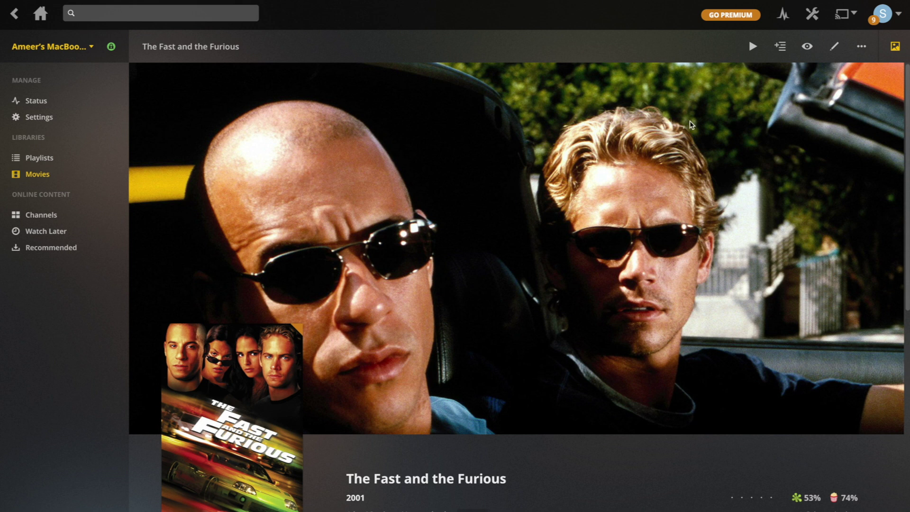
{"action": "scroll", "coordinate": [536, 264], "scroll_direction": "down", "scroll_amount": 1}
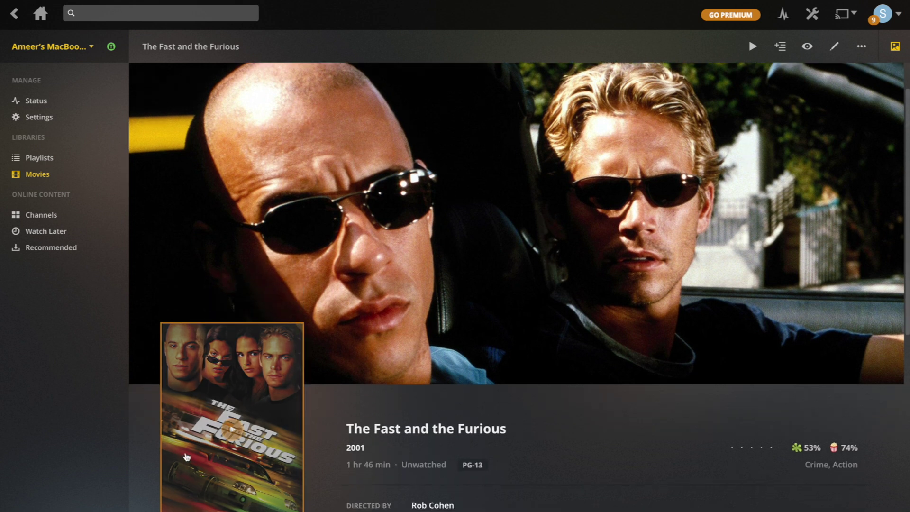
{"action": "scroll", "coordinate": [532, 371], "scroll_direction": "down", "scroll_amount": 4}
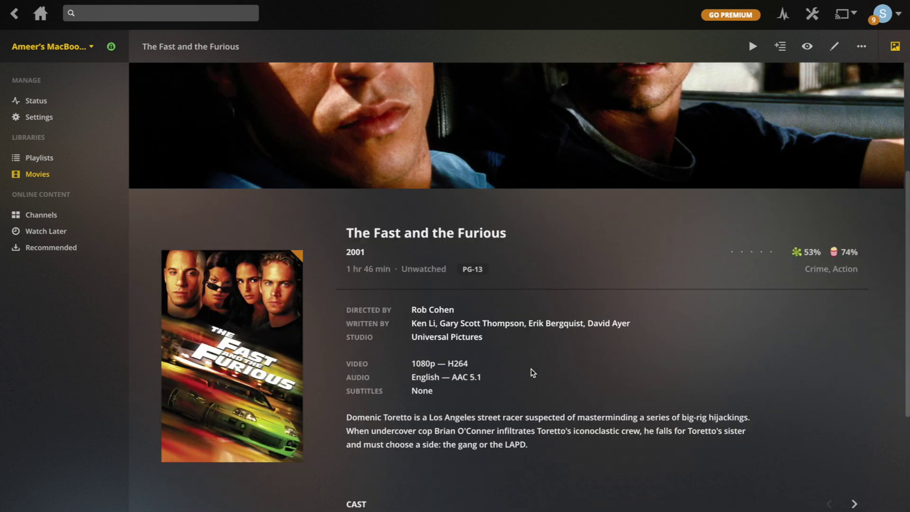
{"action": "scroll", "coordinate": [533, 373], "scroll_direction": "down", "scroll_amount": 1}
{"action": "scroll", "coordinate": [424, 322], "scroll_direction": "down", "scroll_amount": 1}
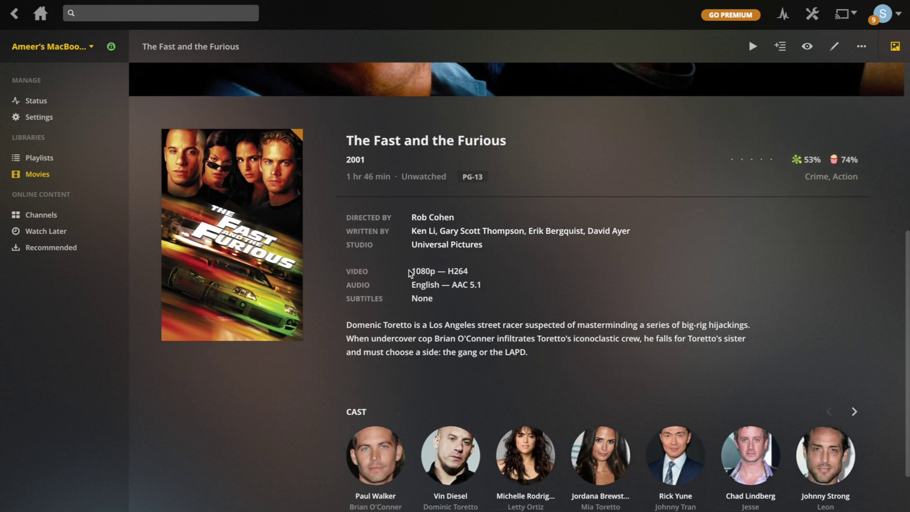
{"action": "left_click_drag", "start_coordinate": [410, 274], "coordinate": [489, 275]}
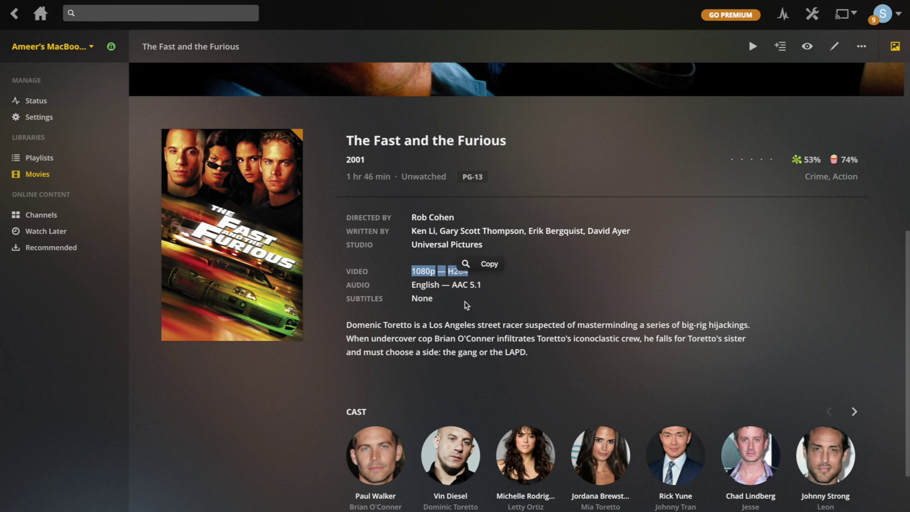
{"action": "left_click", "coordinate": [417, 284]}
{"action": "left_click_drag", "start_coordinate": [419, 285], "coordinate": [482, 284]}
{"action": "left_click", "coordinate": [464, 279]}
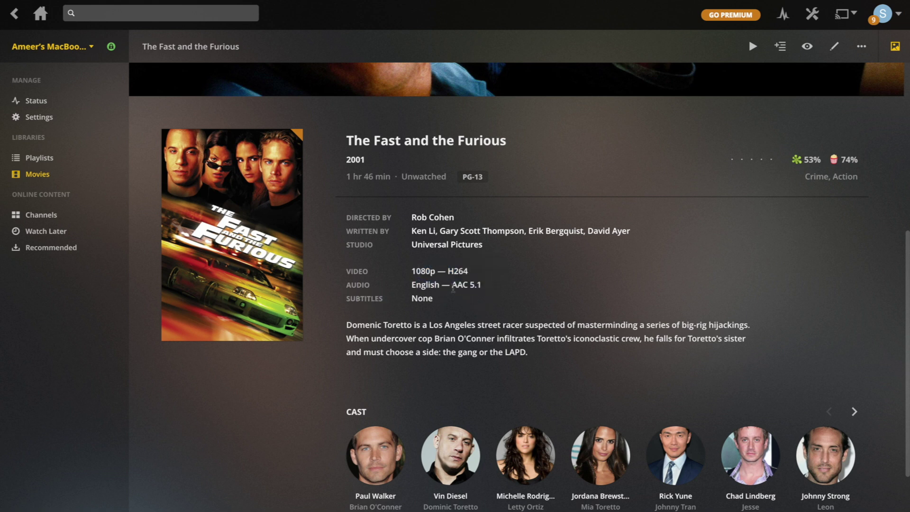
{"action": "left_click_drag", "start_coordinate": [412, 270], "coordinate": [408, 298]}
{"action": "left_click", "coordinate": [487, 334]}
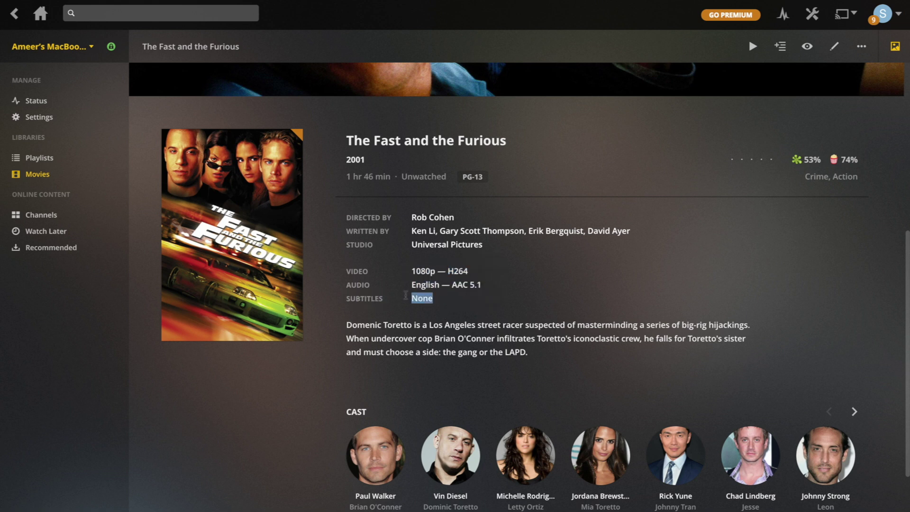
{"action": "left_click", "coordinate": [417, 316]}
{"action": "left_click_drag", "start_coordinate": [610, 349], "coordinate": [433, 338]}
{"action": "left_click", "coordinate": [496, 394]}
{"action": "scroll", "coordinate": [552, 508], "scroll_direction": "down", "scroll_amount": 4}
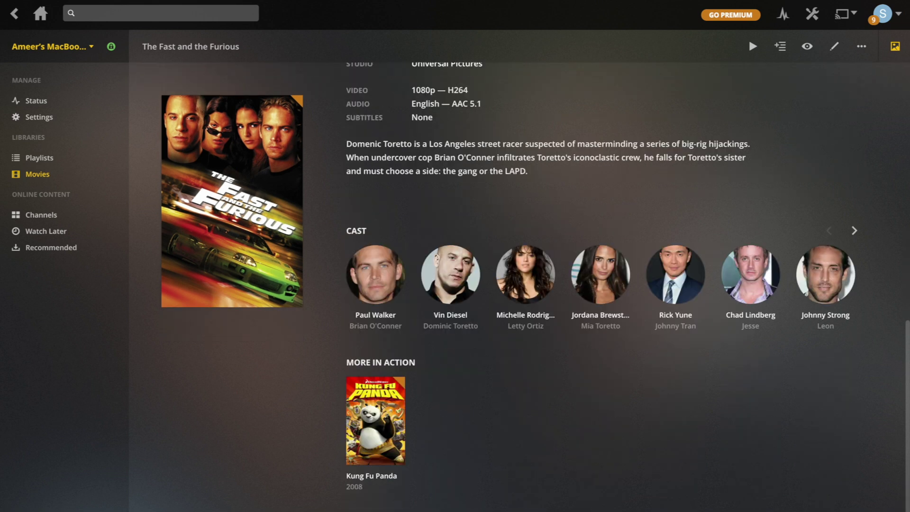
{"action": "scroll", "coordinate": [394, 463], "scroll_direction": "up", "scroll_amount": 3}
{"action": "scroll", "coordinate": [543, 408], "scroll_direction": "up", "scroll_amount": 8}
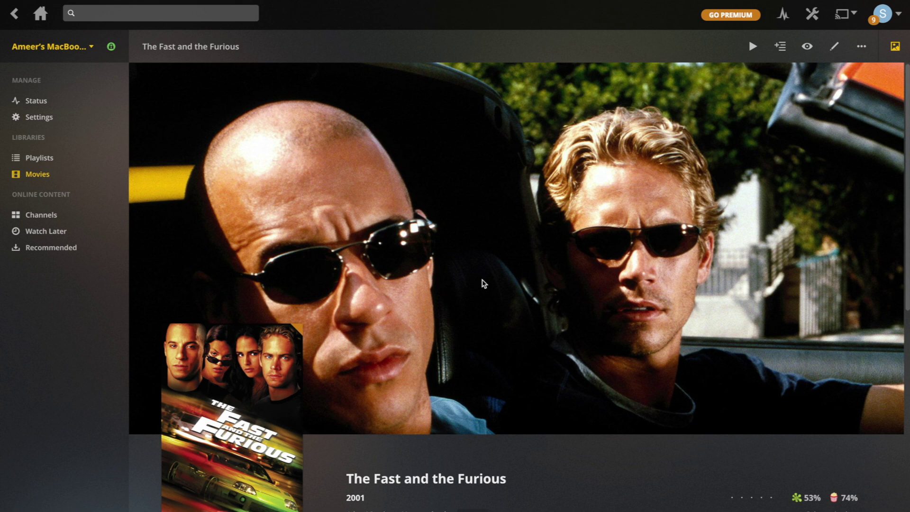
{"action": "scroll", "coordinate": [497, 288], "scroll_direction": "down", "scroll_amount": 3}
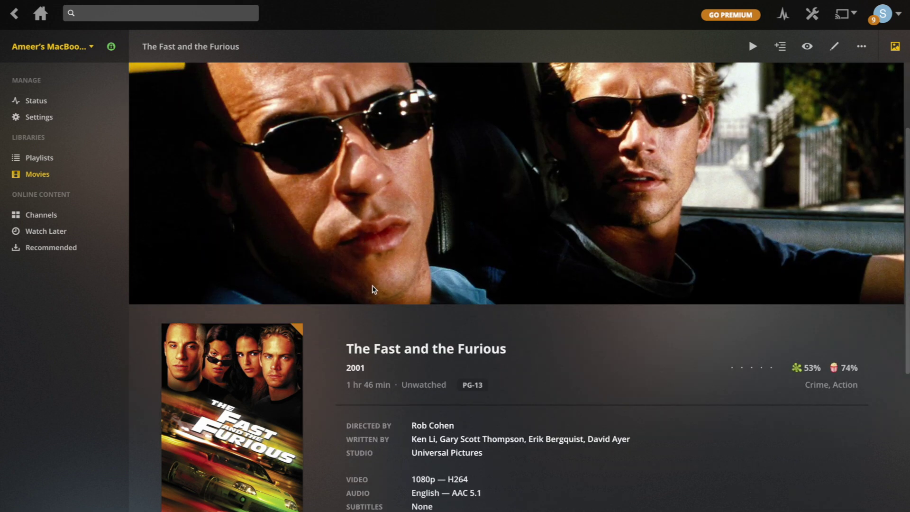
{"action": "scroll", "coordinate": [372, 289], "scroll_direction": "up", "scroll_amount": 3}
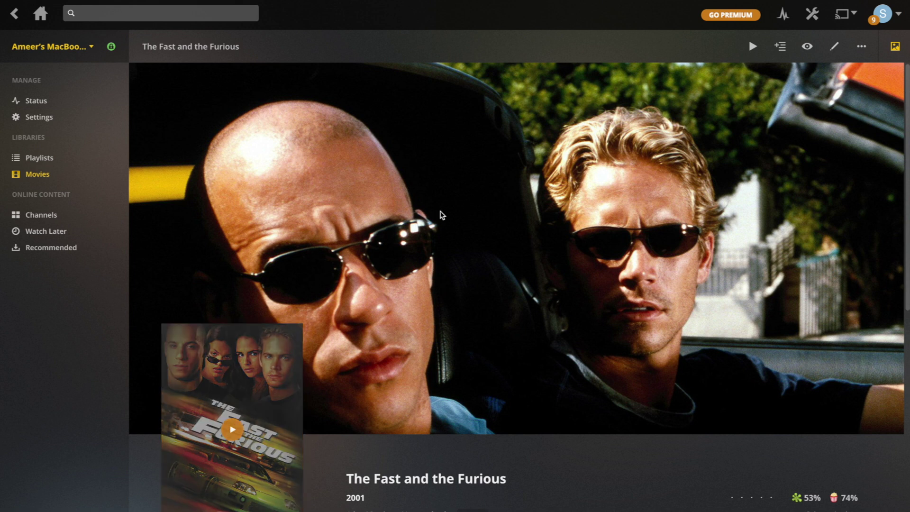
{"action": "scroll", "coordinate": [615, 373], "scroll_direction": "down", "scroll_amount": 1}
{"action": "scroll", "coordinate": [615, 373], "scroll_direction": "down", "scroll_amount": 9}
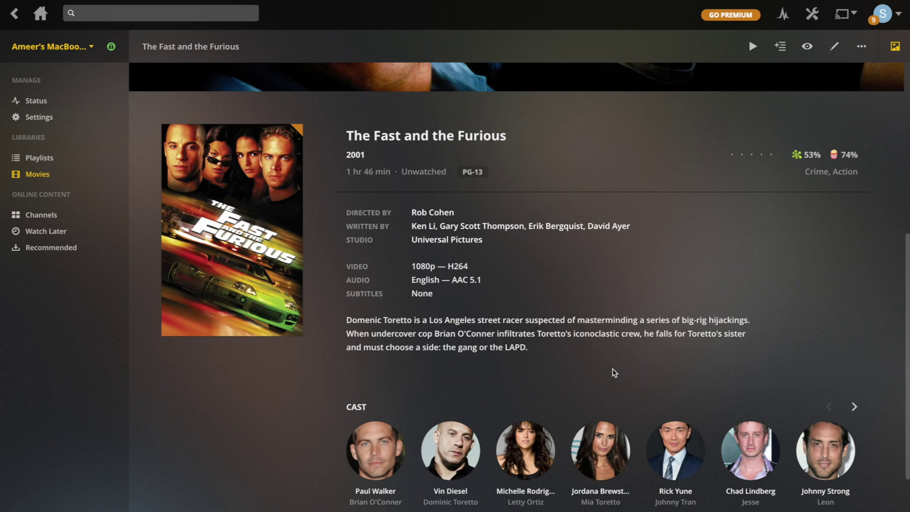
{"action": "scroll", "coordinate": [464, 201], "scroll_direction": "up", "scroll_amount": 1}
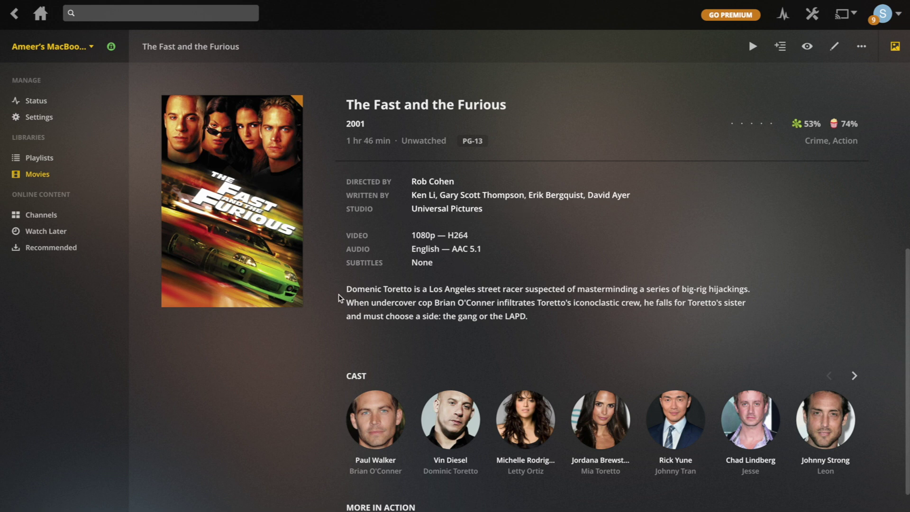
{"action": "left_click_drag", "start_coordinate": [340, 298], "coordinate": [620, 324]}
{"action": "right_click", "coordinate": [613, 327]}
{"action": "left_click", "coordinate": [534, 303]}
{"action": "scroll", "coordinate": [534, 302], "scroll_direction": "up", "scroll_amount": 8}
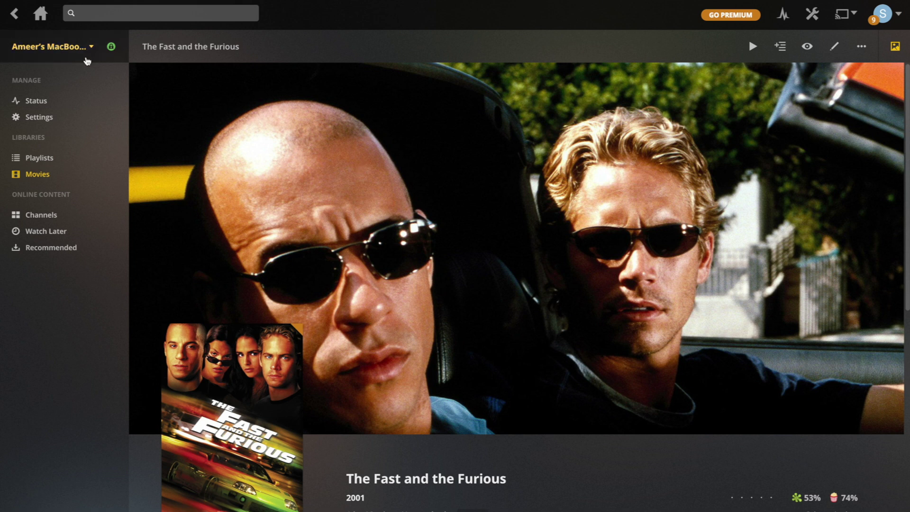
Step: Return to Discover and start adding another library
{"action": "left_click", "coordinate": [15, 16]}
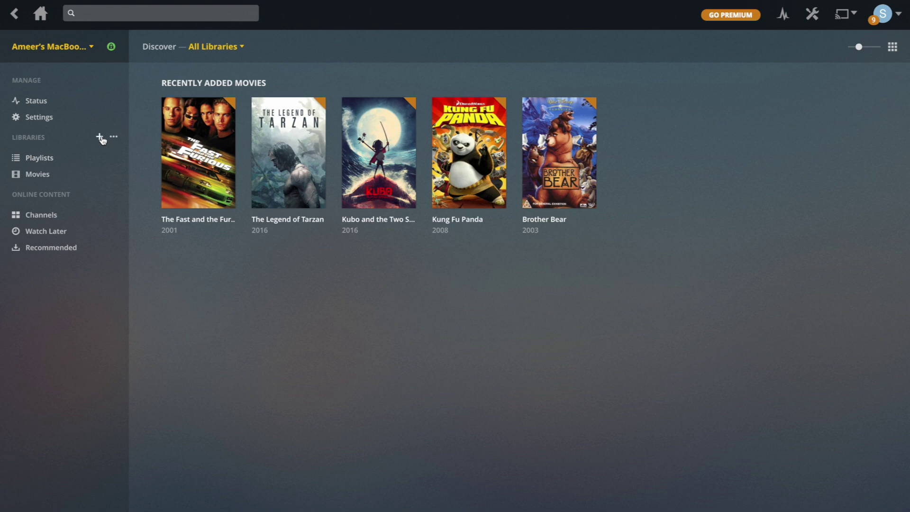
{"action": "left_click", "coordinate": [100, 139]}
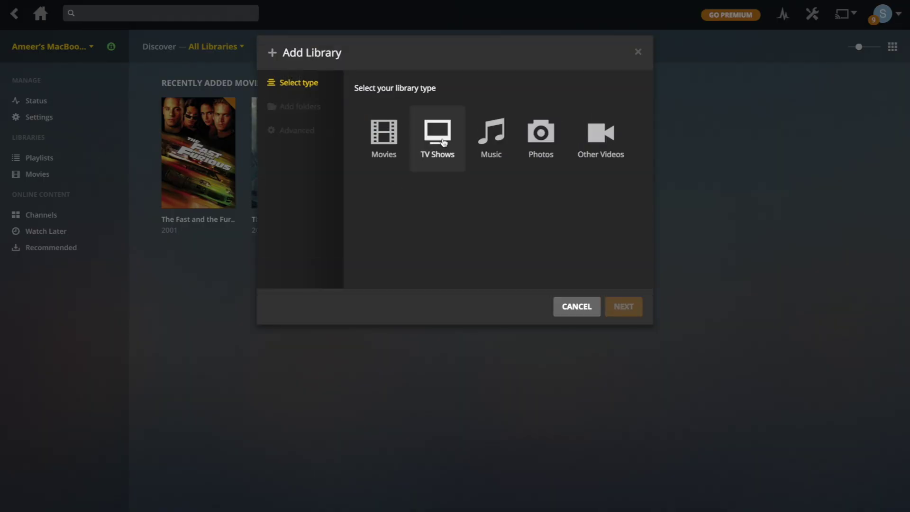
Step: Choose the TV Shows library type, clear its name field, and move on to folders
{"action": "left_click", "coordinate": [425, 137]}
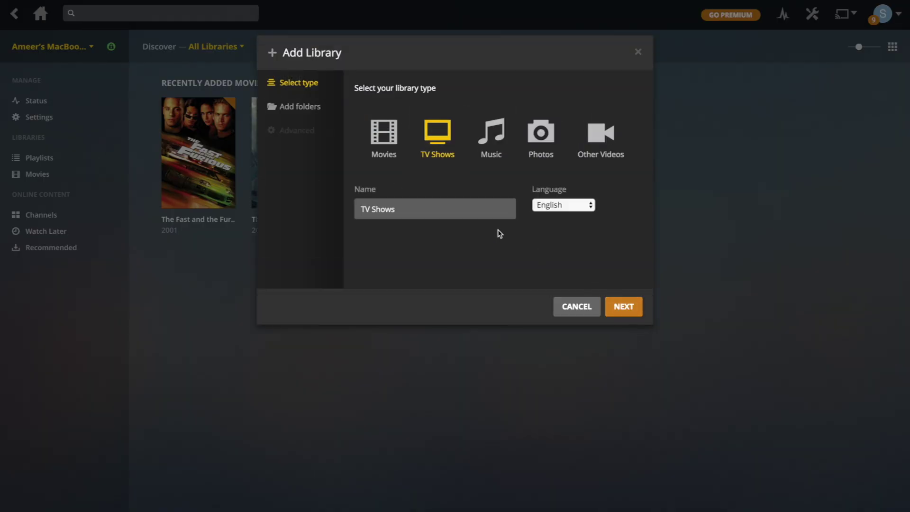
{"action": "left_click", "coordinate": [439, 216]}
{"action": "triple_click", "coordinate": [439, 217]}
{"action": "key", "text": "BackSpace"}
{"action": "left_click", "coordinate": [617, 309]}
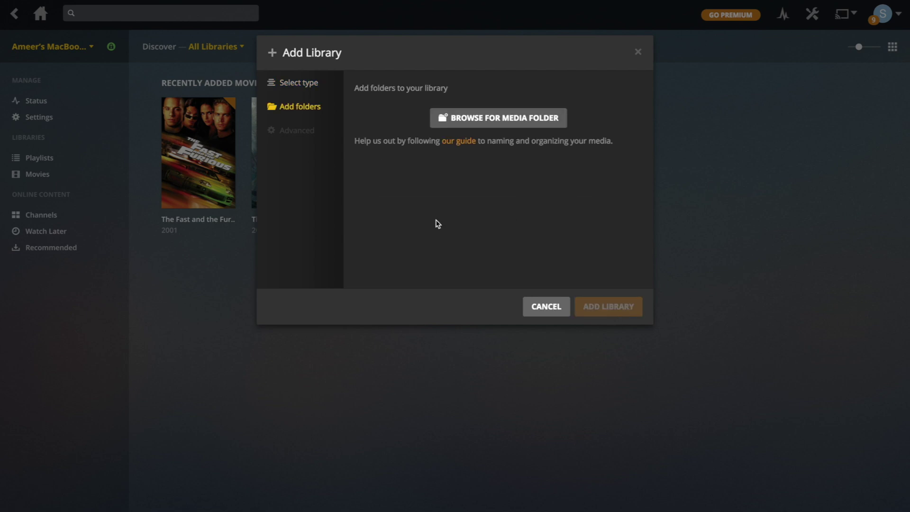
Step: Add Desktop/Plex server/TV Shows as the folder and create the TV Shows library
{"action": "left_click", "coordinate": [503, 120]}
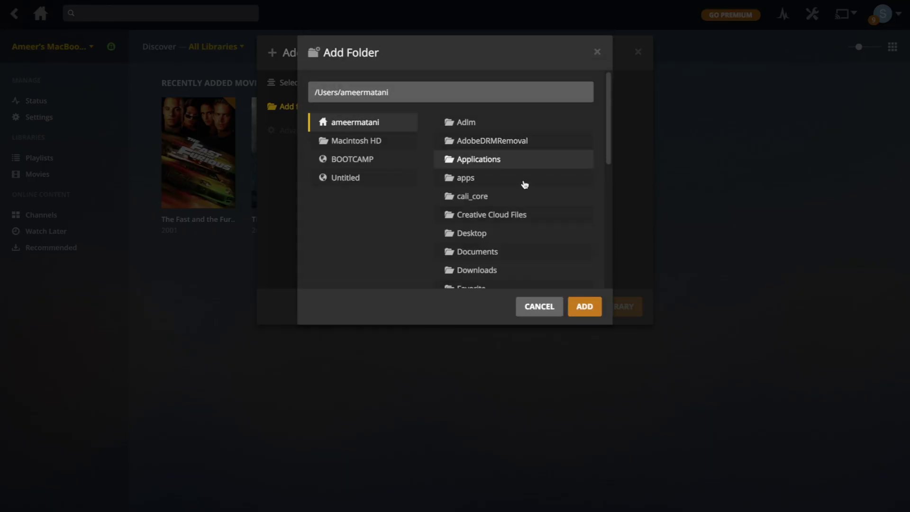
{"action": "left_click", "coordinate": [449, 236]}
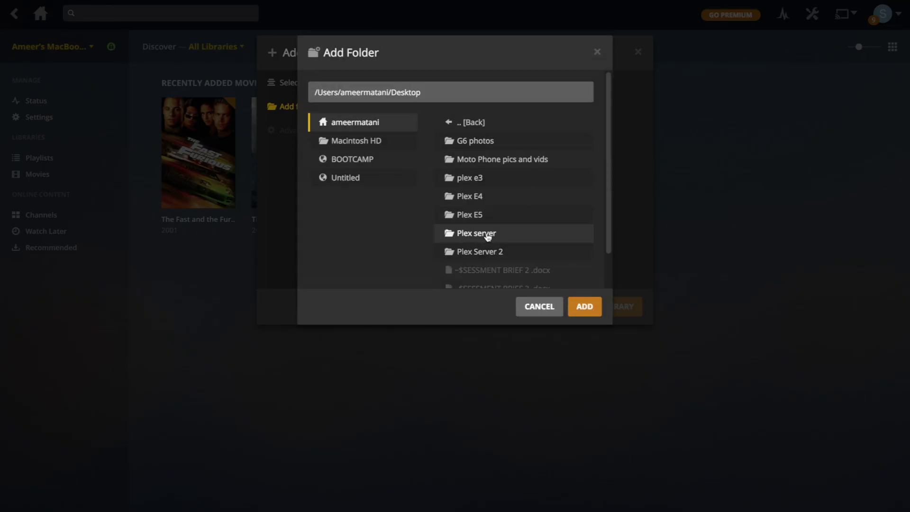
{"action": "left_click", "coordinate": [485, 235]}
{"action": "left_click", "coordinate": [471, 216]}
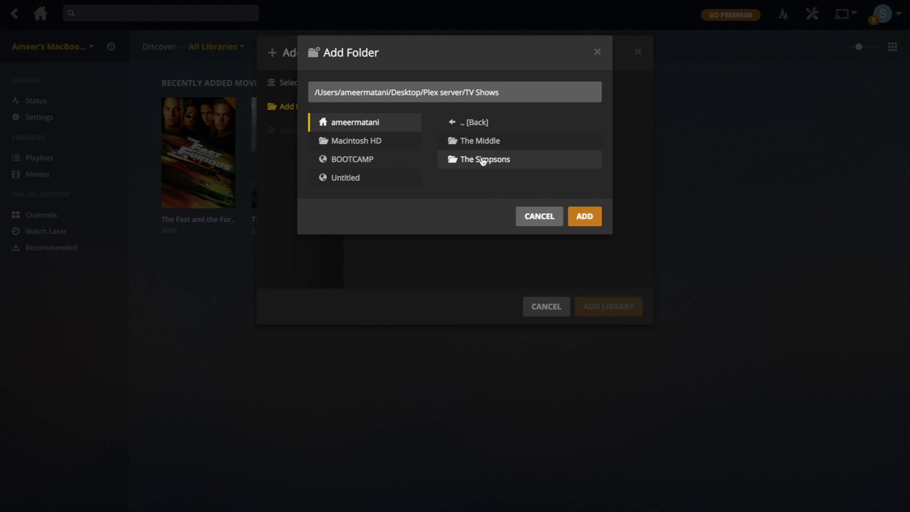
{"action": "left_click", "coordinate": [587, 217]}
{"action": "left_click", "coordinate": [612, 308]}
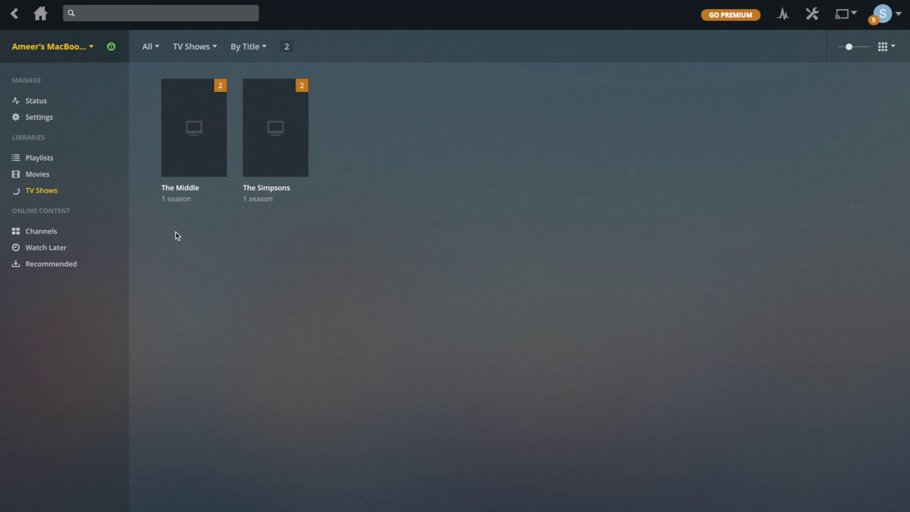
Step: Open The Middle's show page and go into its Season 8 episode list
{"action": "left_click", "coordinate": [193, 172]}
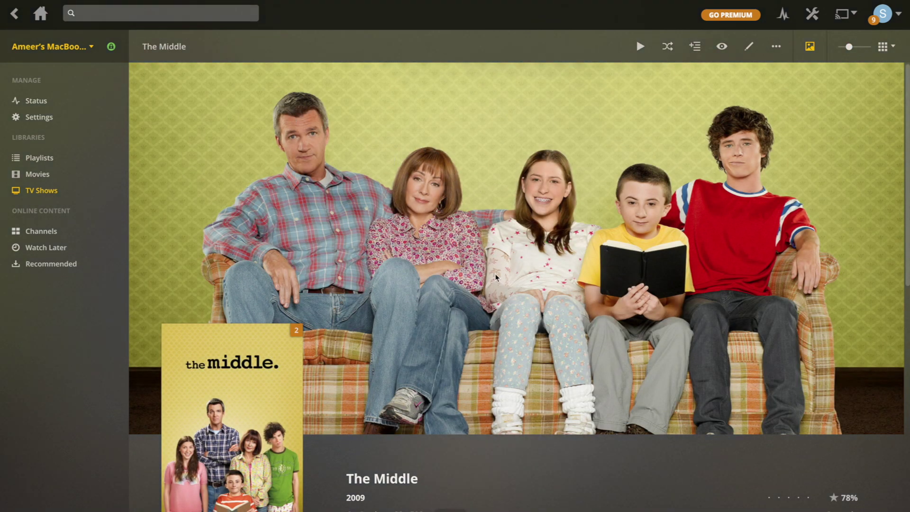
{"action": "scroll", "coordinate": [410, 369], "scroll_direction": "down", "scroll_amount": 6}
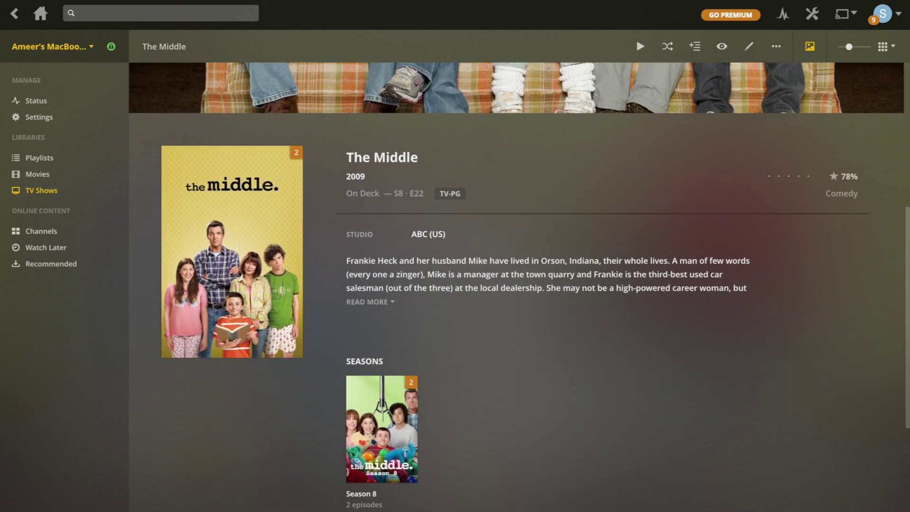
{"action": "scroll", "coordinate": [471, 256], "scroll_direction": "down", "scroll_amount": 1}
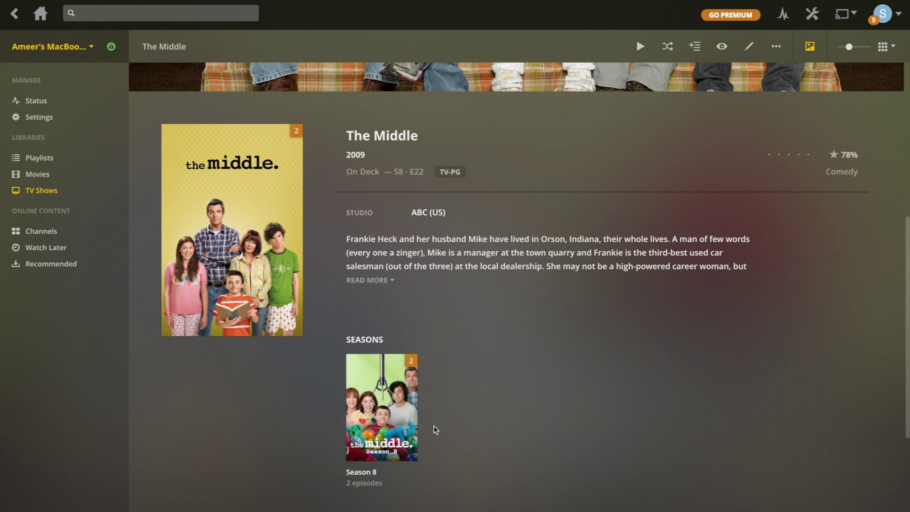
{"action": "scroll", "coordinate": [426, 417], "scroll_direction": "down", "scroll_amount": 1}
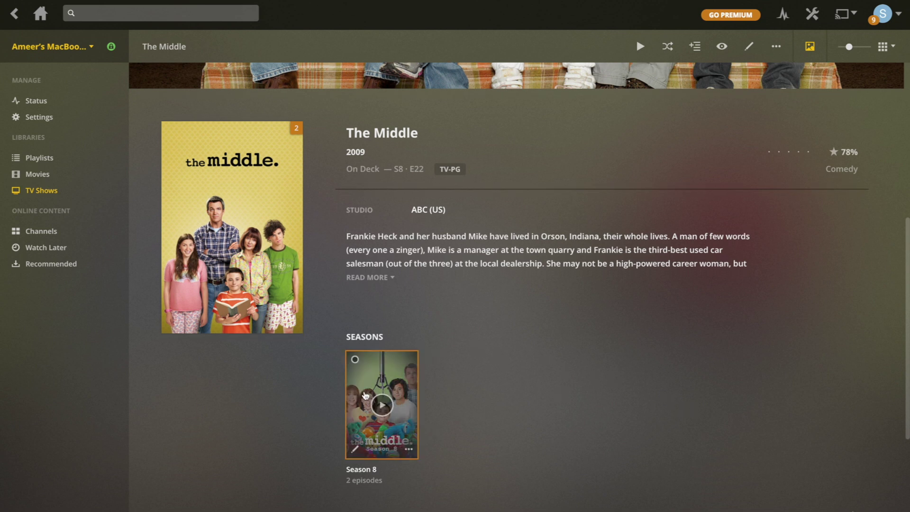
{"action": "scroll", "coordinate": [398, 415], "scroll_direction": "down", "scroll_amount": 3}
{"action": "left_click", "coordinate": [410, 234]}
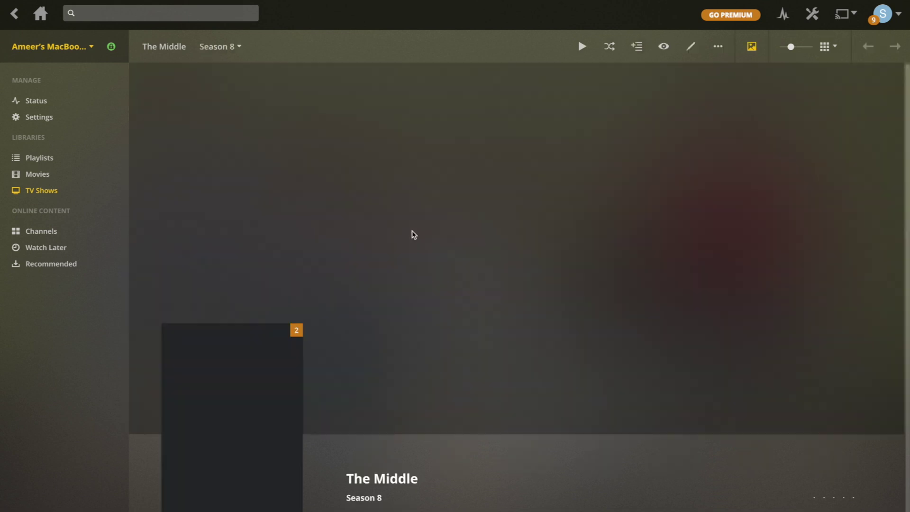
{"action": "scroll", "coordinate": [411, 445], "scroll_direction": "down", "scroll_amount": 3}
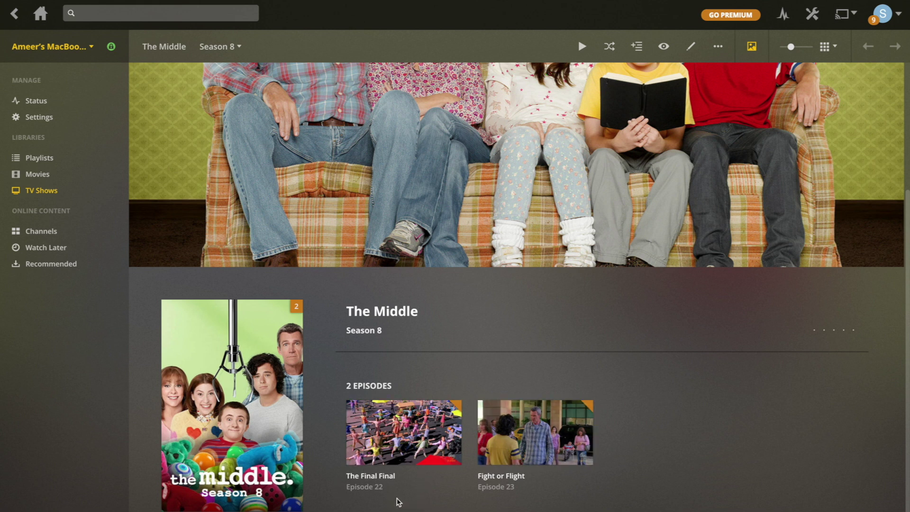
Step: Open The Final Final and select its summary, video format and audio details
{"action": "left_click", "coordinate": [375, 456]}
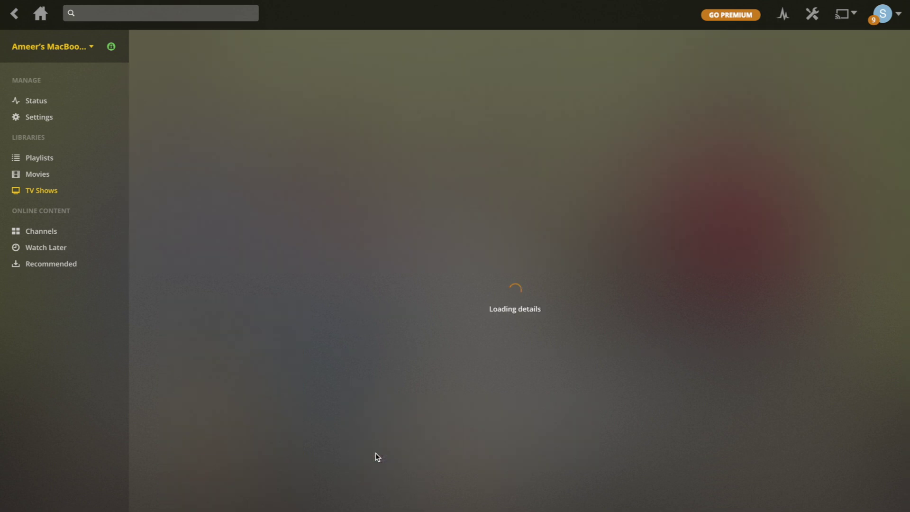
{"action": "scroll", "coordinate": [443, 346], "scroll_direction": "down", "scroll_amount": 4}
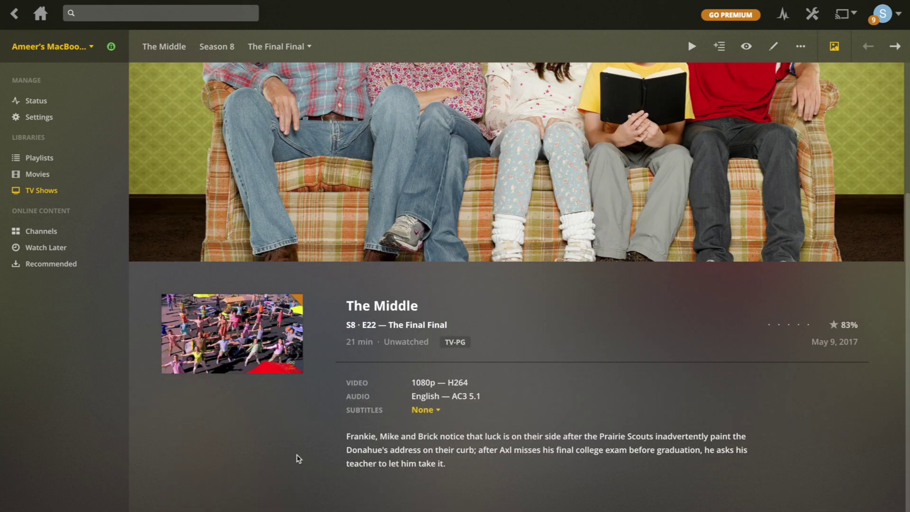
{"action": "left_click_drag", "start_coordinate": [349, 439], "coordinate": [435, 464]}
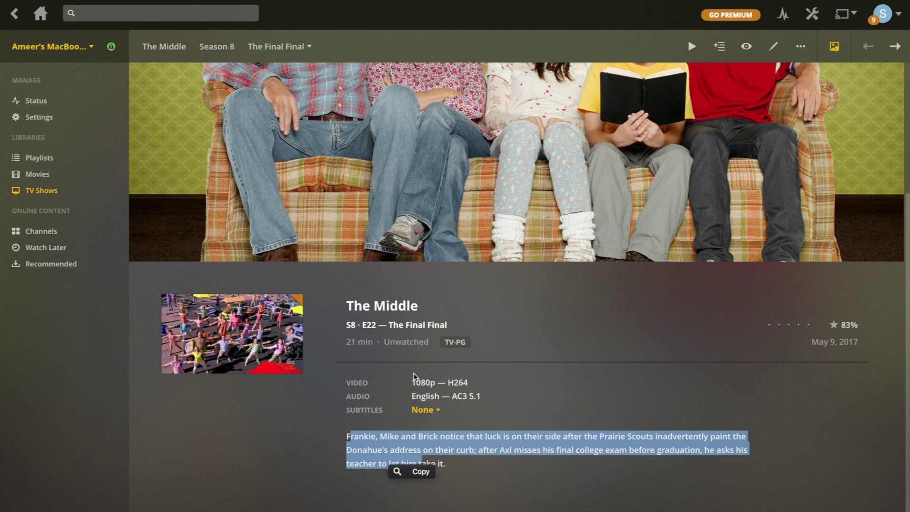
{"action": "left_click_drag", "start_coordinate": [408, 382], "coordinate": [483, 393]}
{"action": "left_click_drag", "start_coordinate": [404, 397], "coordinate": [508, 403]}
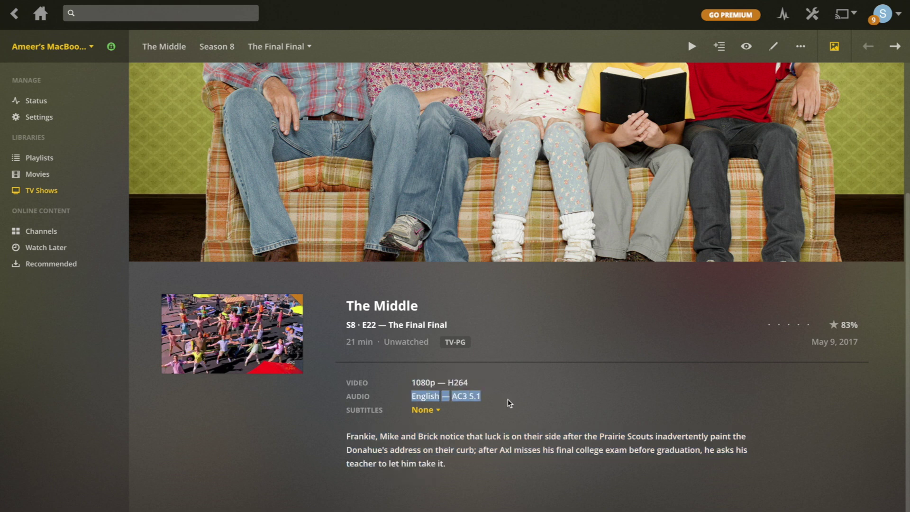
{"action": "left_click", "coordinate": [427, 481]}
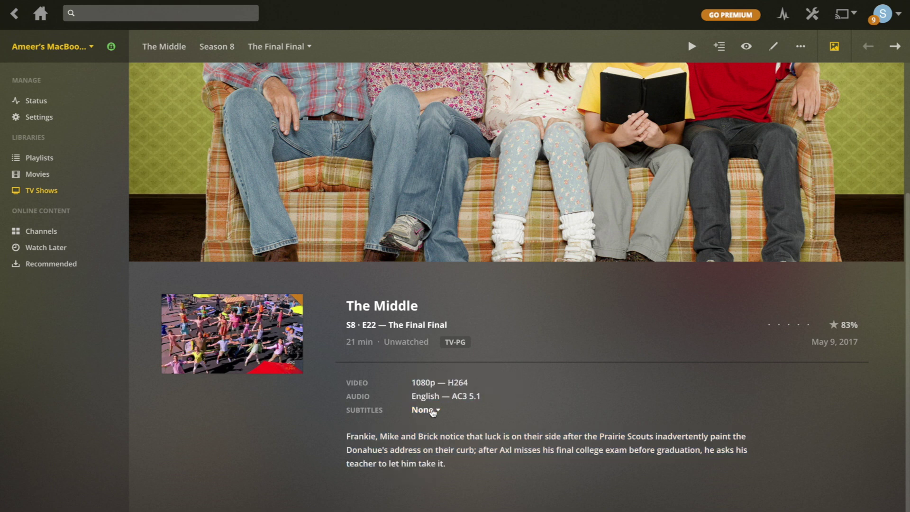
Step: Check the subtitle options, leaving None, and return to the Season 8 page
{"action": "left_click", "coordinate": [423, 410]}
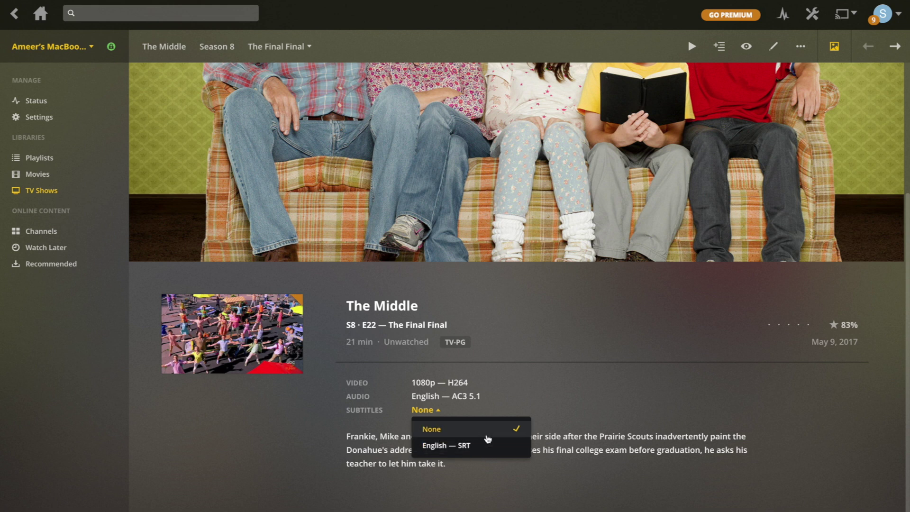
{"action": "left_click", "coordinate": [502, 398]}
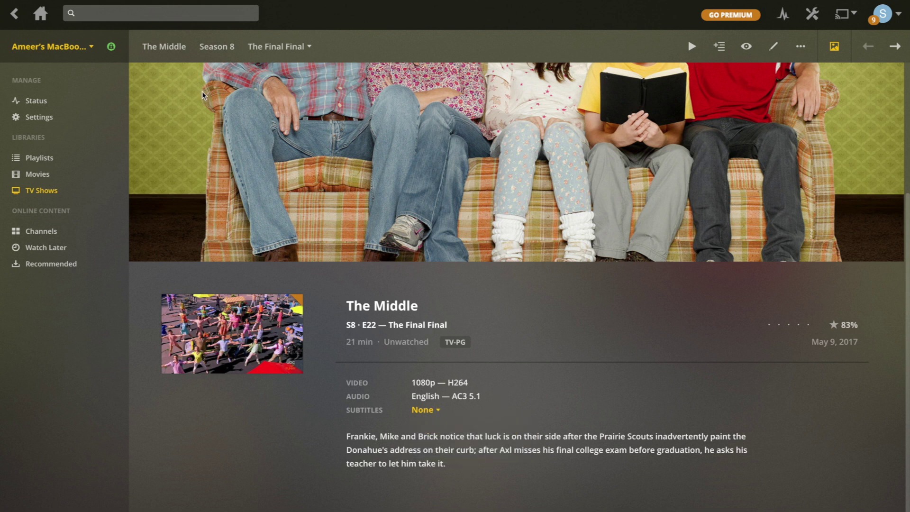
{"action": "left_click", "coordinate": [217, 46]}
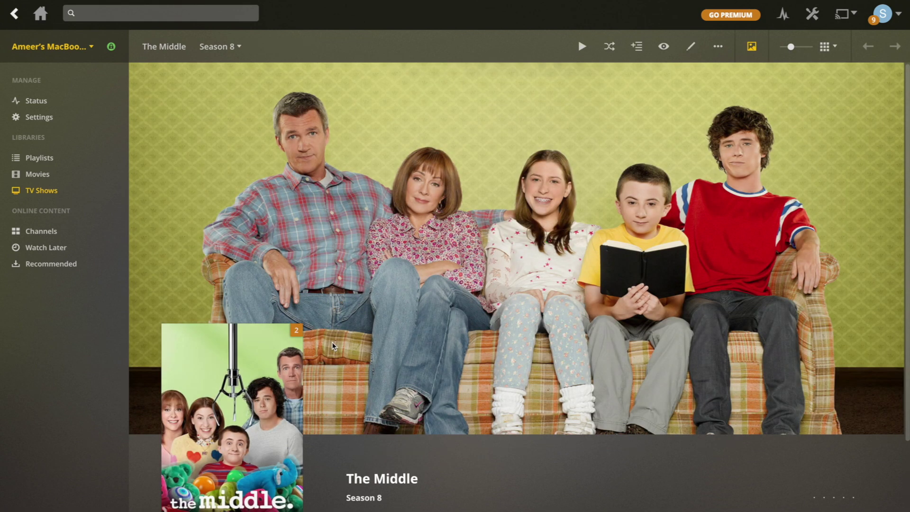
Step: Browse the TV Shows library to The Simpsons Season 28, then return to Discover
{"action": "scroll", "coordinate": [334, 346], "scroll_direction": "up", "scroll_amount": 3}
{"action": "scroll", "coordinate": [210, 304], "scroll_direction": "down", "scroll_amount": 3}
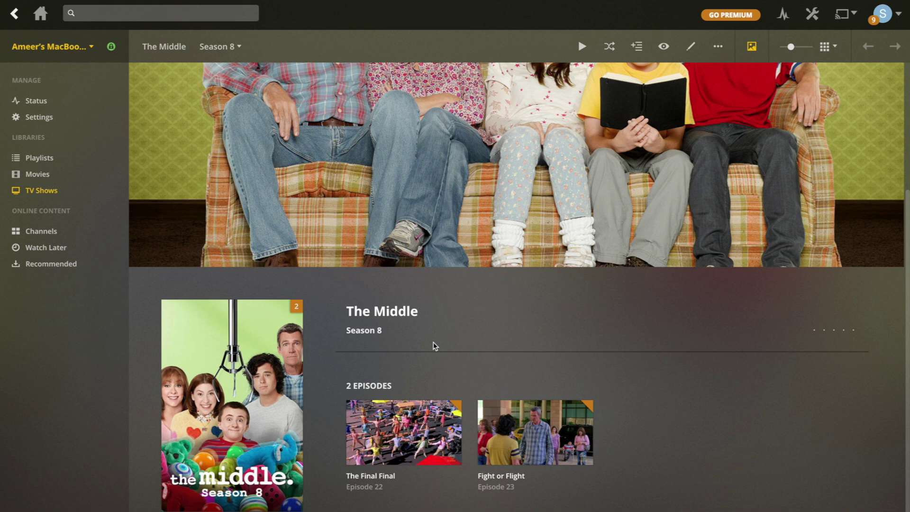
{"action": "left_click", "coordinate": [36, 191]}
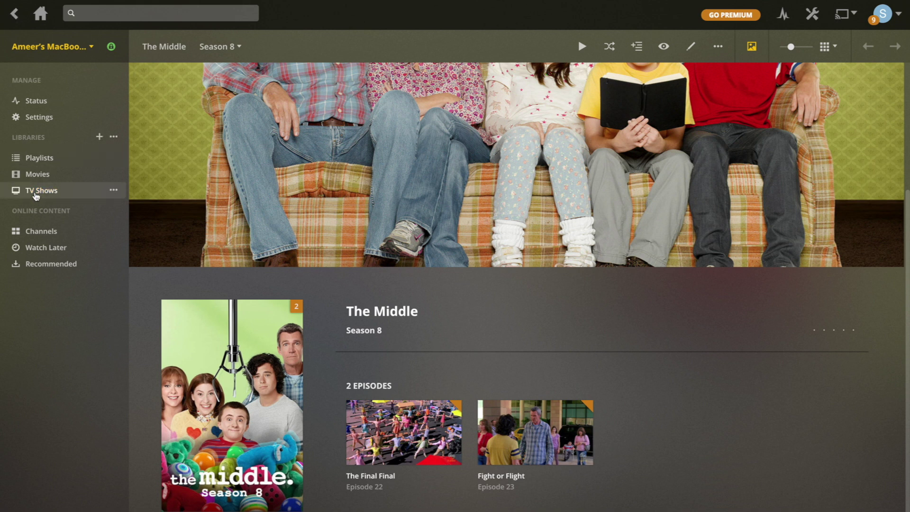
{"action": "left_click", "coordinate": [274, 127]}
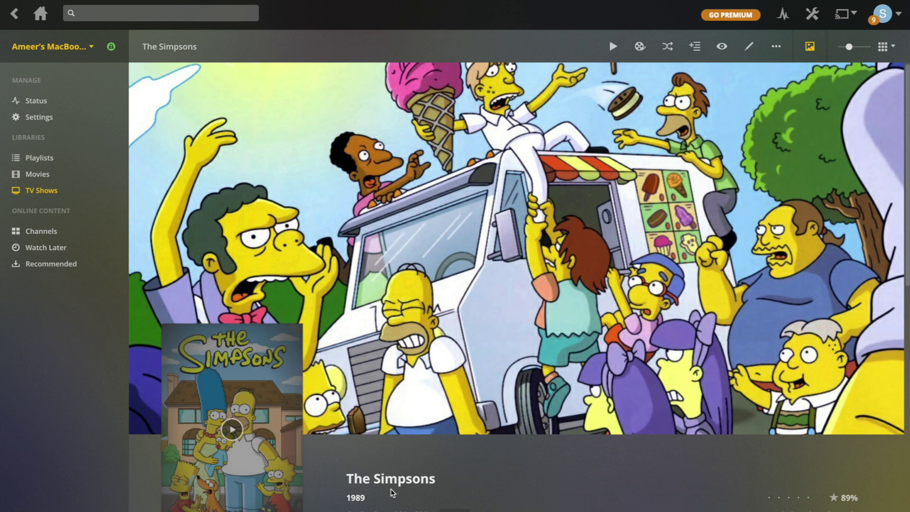
{"action": "scroll", "coordinate": [392, 492], "scroll_direction": "down", "scroll_amount": 5}
{"action": "scroll", "coordinate": [392, 493], "scroll_direction": "down", "scroll_amount": 7}
{"action": "left_click", "coordinate": [413, 154]}
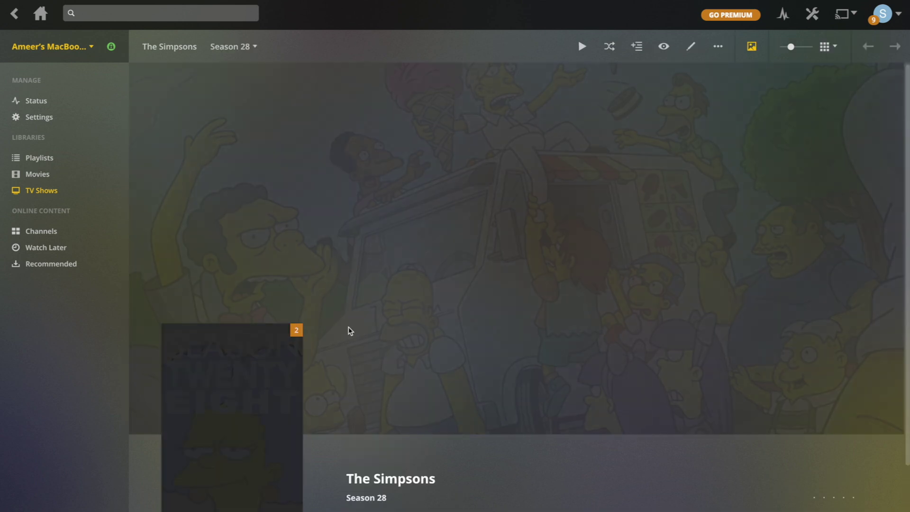
{"action": "scroll", "coordinate": [601, 414], "scroll_direction": "down", "scroll_amount": 4}
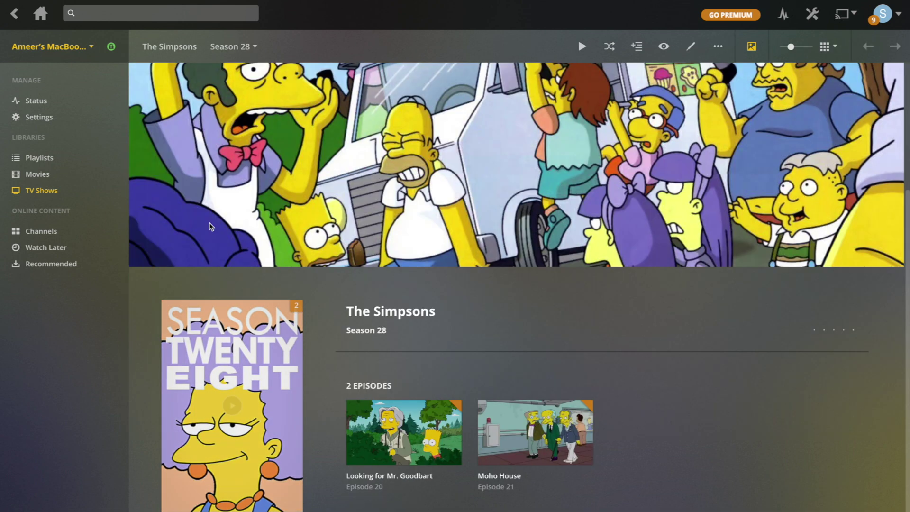
{"action": "left_click", "coordinate": [48, 46]}
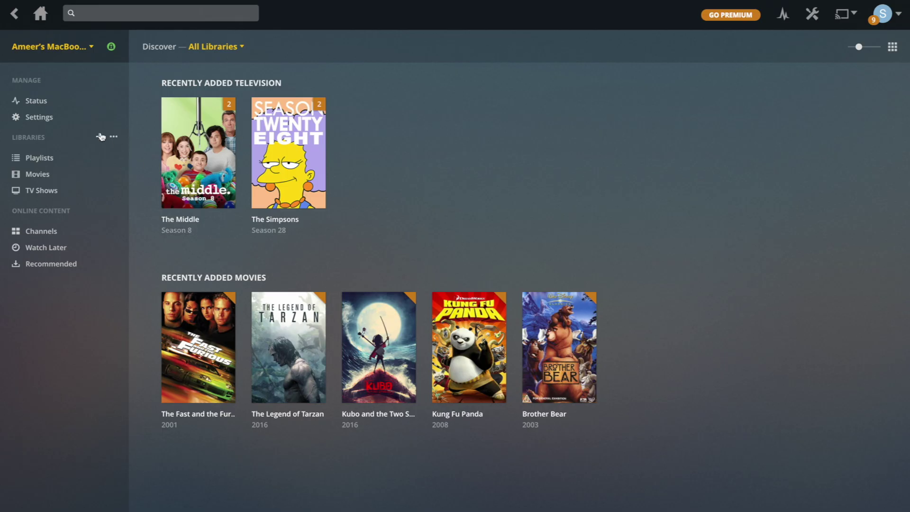
Step: Start a new library of type Music and continue to the folder step
{"action": "left_click", "coordinate": [110, 137]}
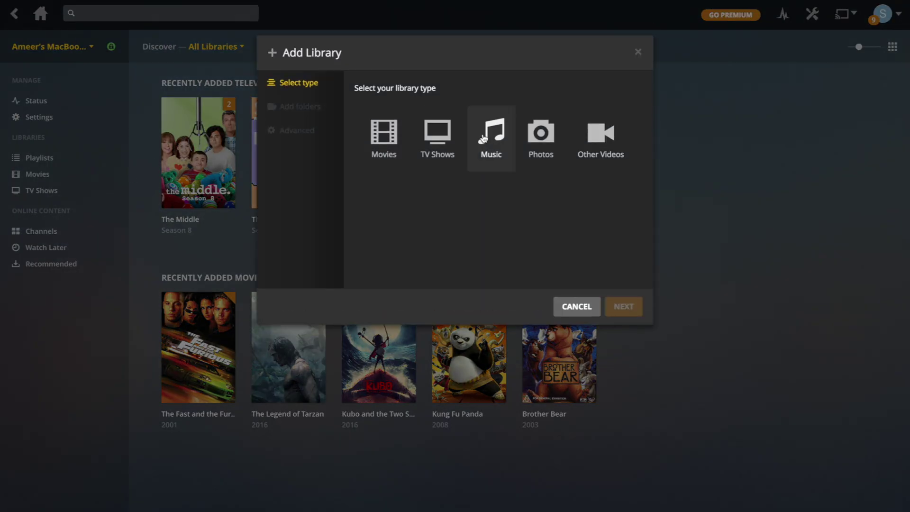
{"action": "left_click", "coordinate": [491, 136]}
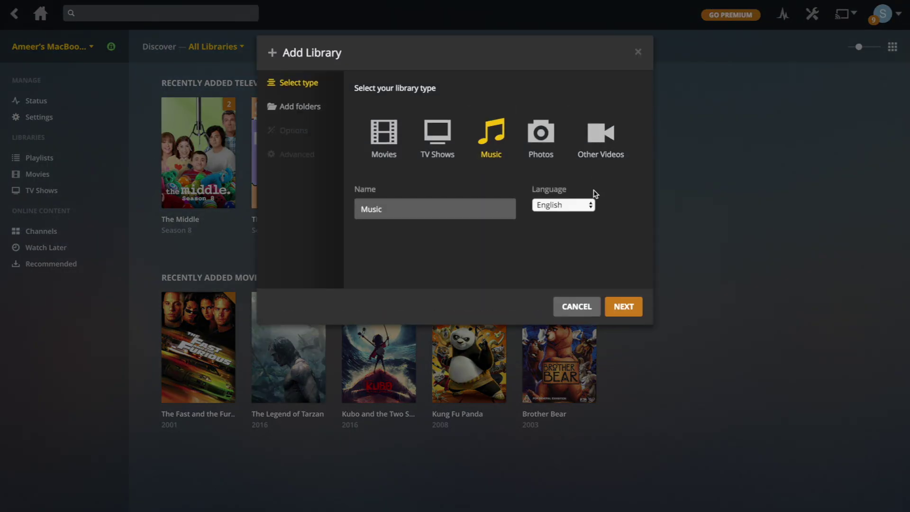
{"action": "left_click", "coordinate": [621, 306]}
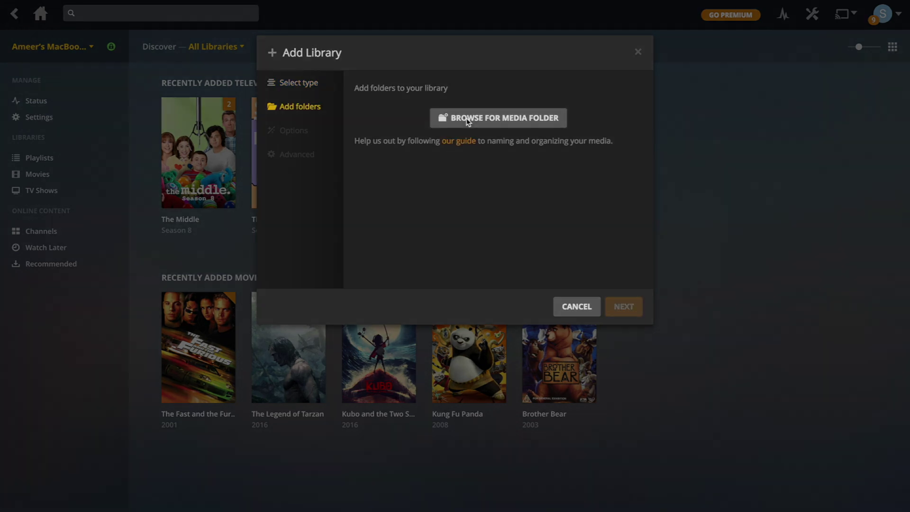
Step: Add Desktop/Plex server/Music as the source folder and continue to the music options
{"action": "left_click", "coordinate": [493, 117]}
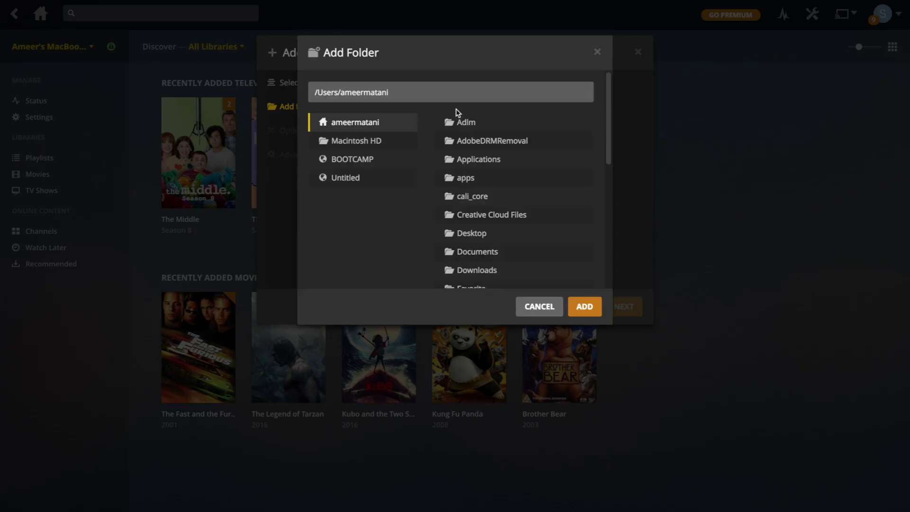
{"action": "left_click", "coordinate": [469, 240]}
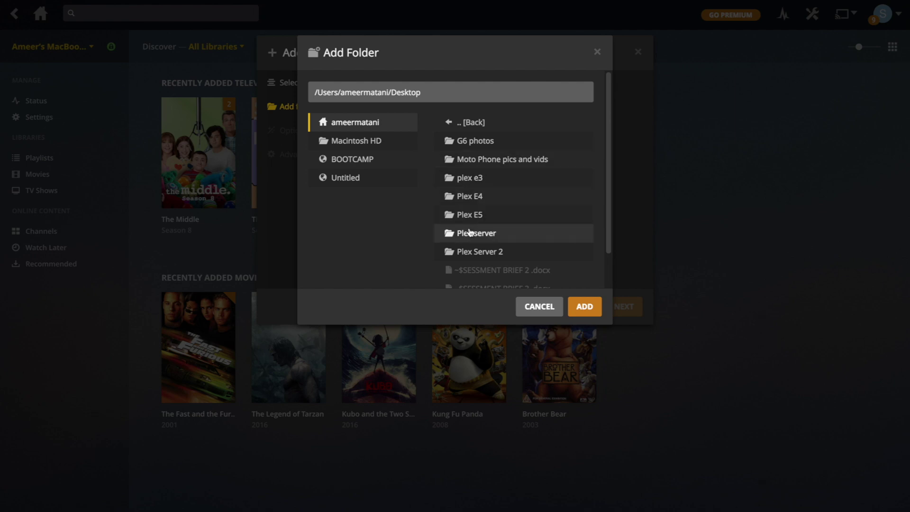
{"action": "left_click", "coordinate": [468, 239]}
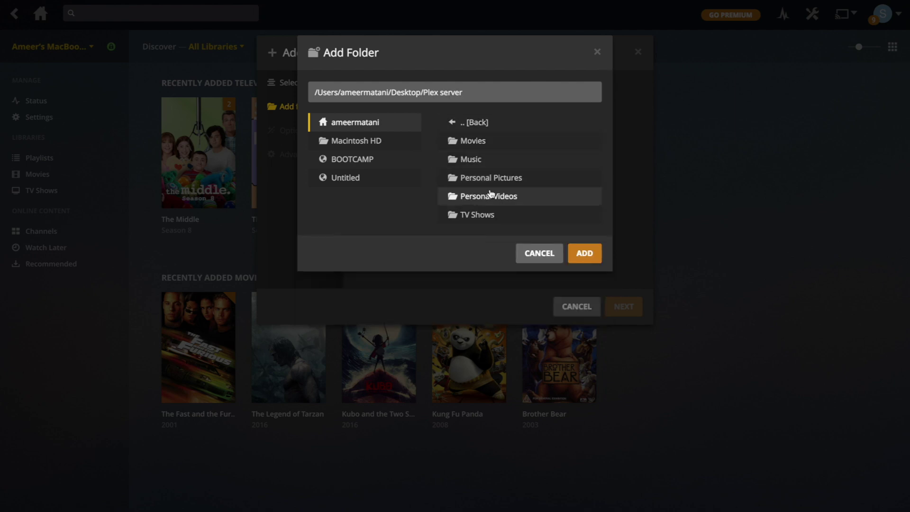
{"action": "left_click", "coordinate": [473, 161]}
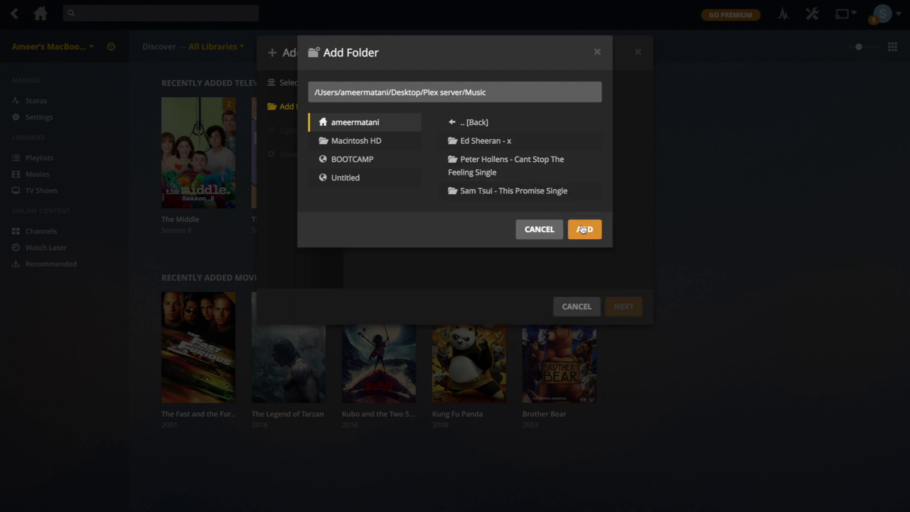
{"action": "left_click", "coordinate": [584, 230]}
{"action": "left_click", "coordinate": [619, 308]}
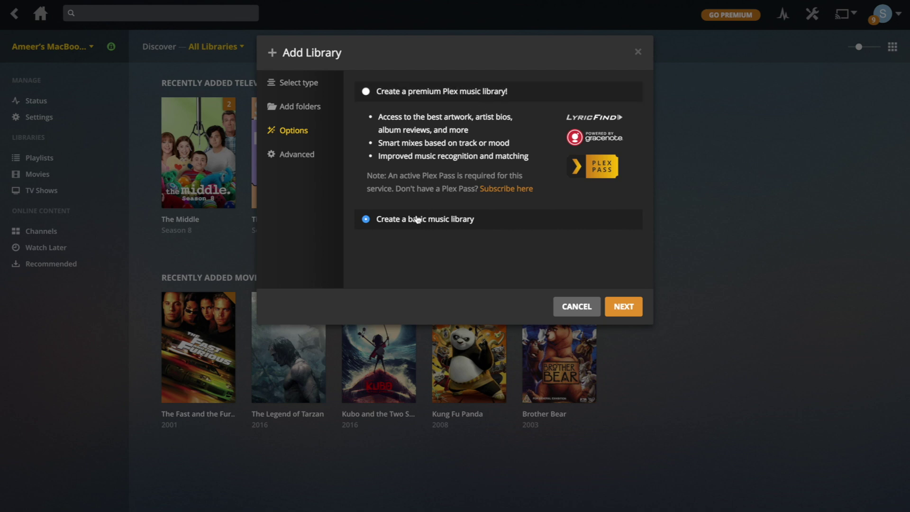
Step: Accept the default advanced settings and add the Music library, which lists three artists
{"action": "left_click", "coordinate": [625, 308]}
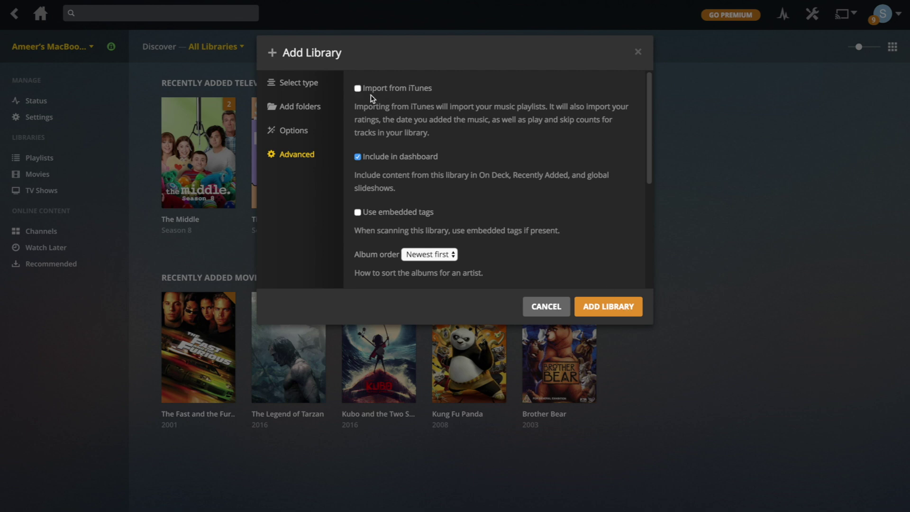
{"action": "scroll", "coordinate": [372, 125], "scroll_direction": "down", "scroll_amount": 5}
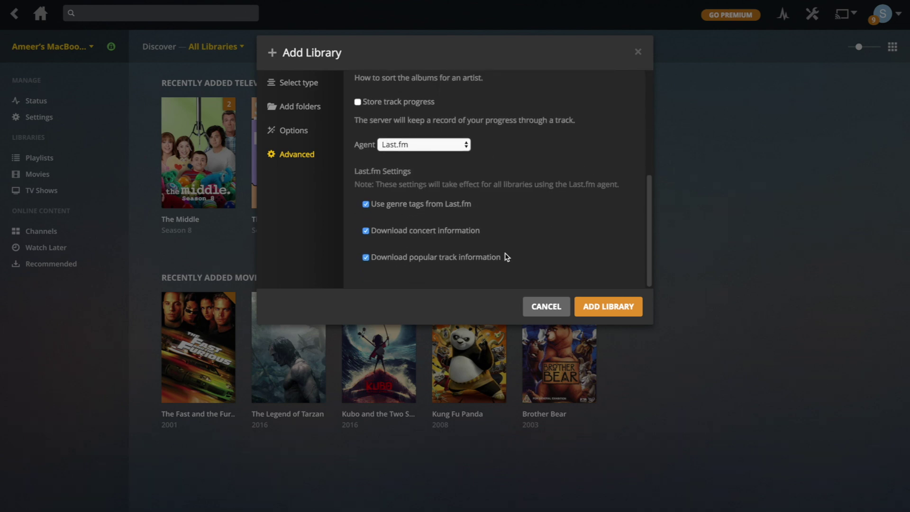
{"action": "scroll", "coordinate": [506, 256], "scroll_direction": "up", "scroll_amount": 5}
{"action": "left_click", "coordinate": [601, 306]}
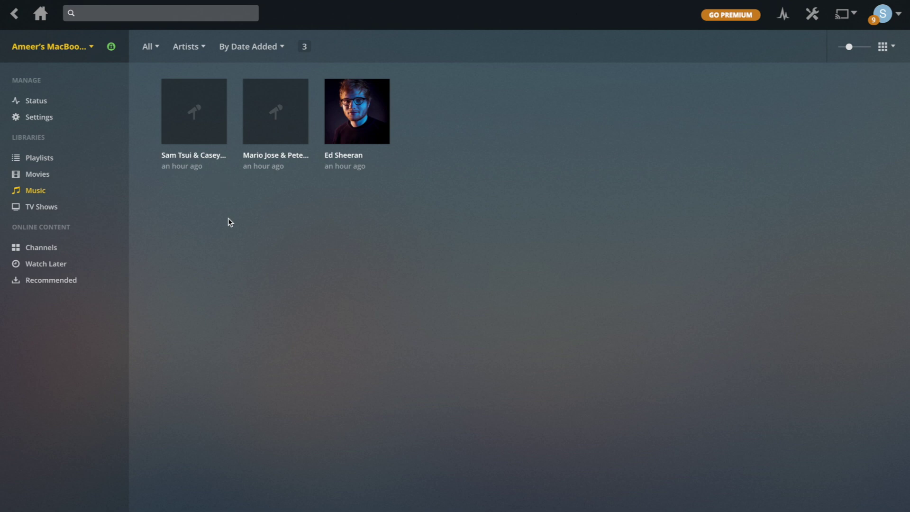
{"action": "left_click", "coordinate": [253, 139]}
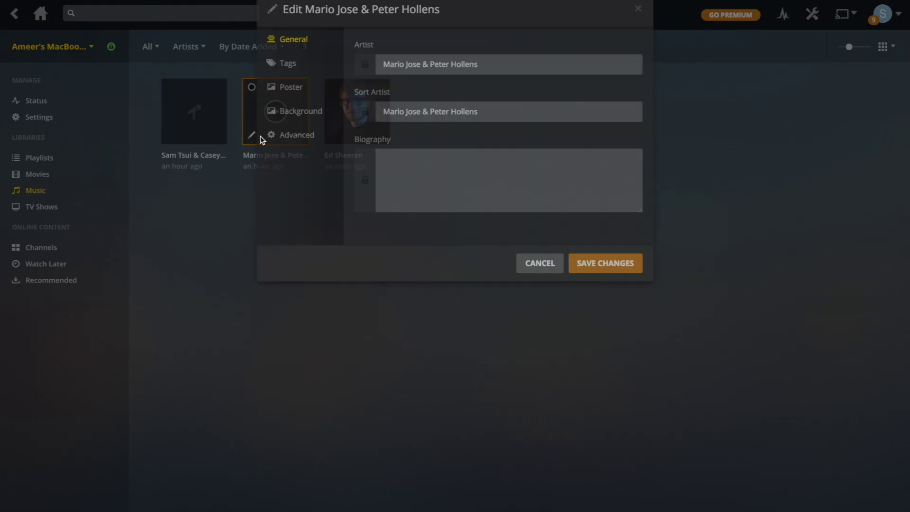
{"action": "left_click", "coordinate": [291, 130]}
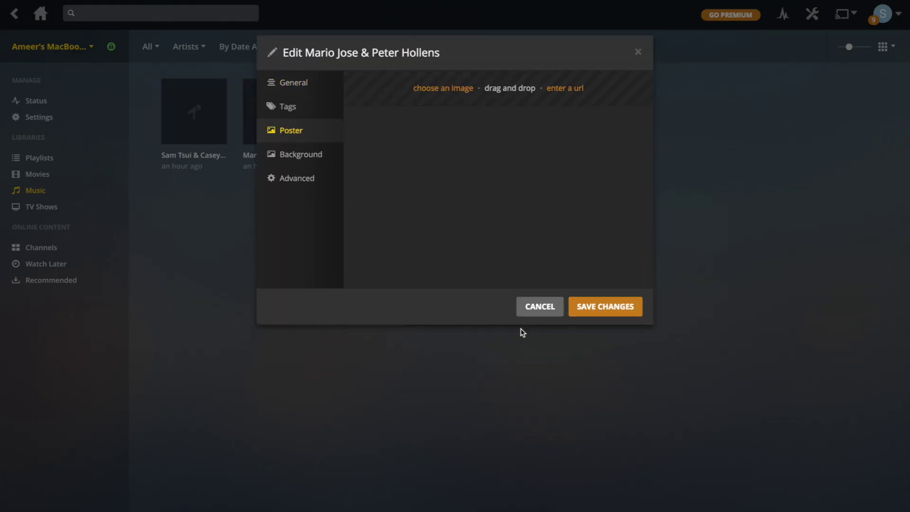
{"action": "left_click", "coordinate": [539, 307]}
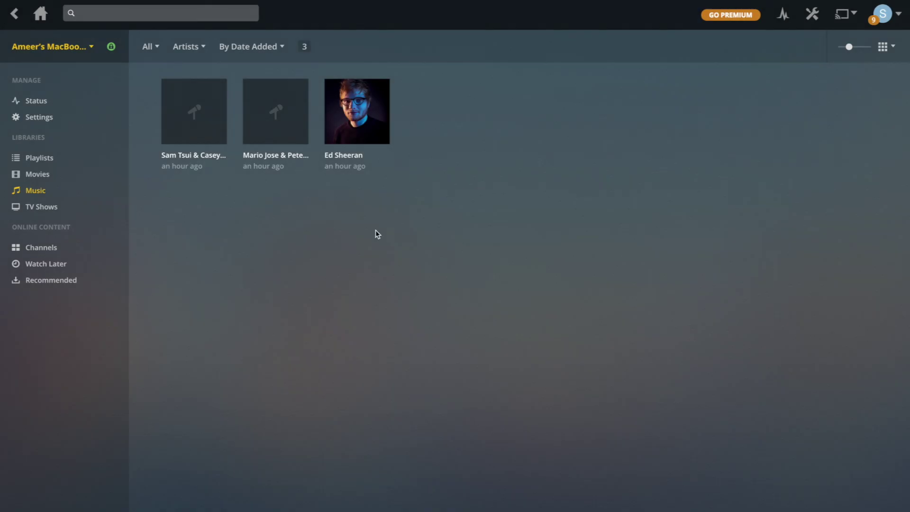
{"action": "mouse_move", "coordinate": [382, 104]}
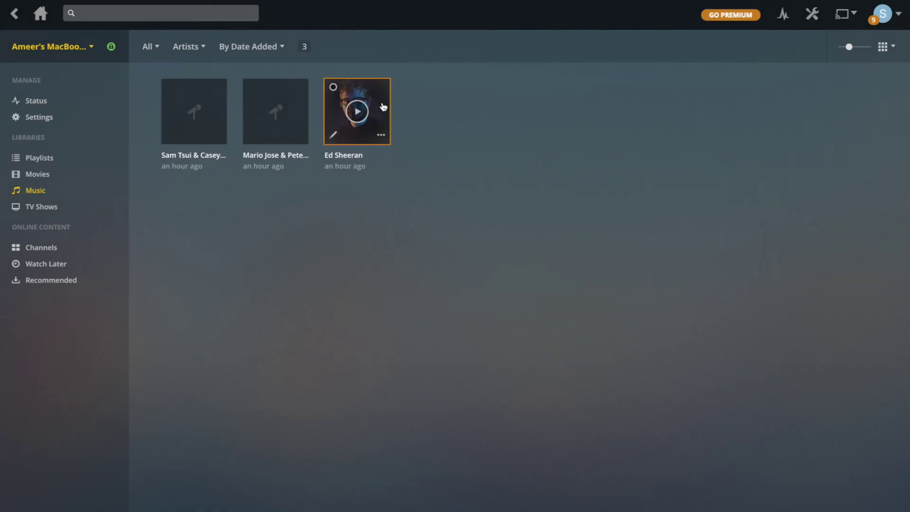
Step: View Ed Sheeran's artist page and biography, then open the x (Wembley Edition) album
{"action": "left_click", "coordinate": [383, 106]}
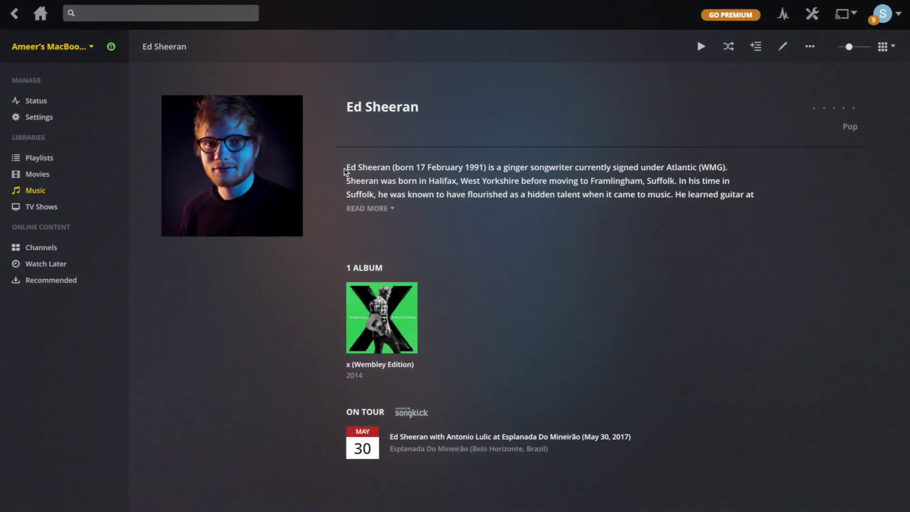
{"action": "left_click_drag", "start_coordinate": [345, 172], "coordinate": [436, 206]}
{"action": "left_click", "coordinate": [372, 208]}
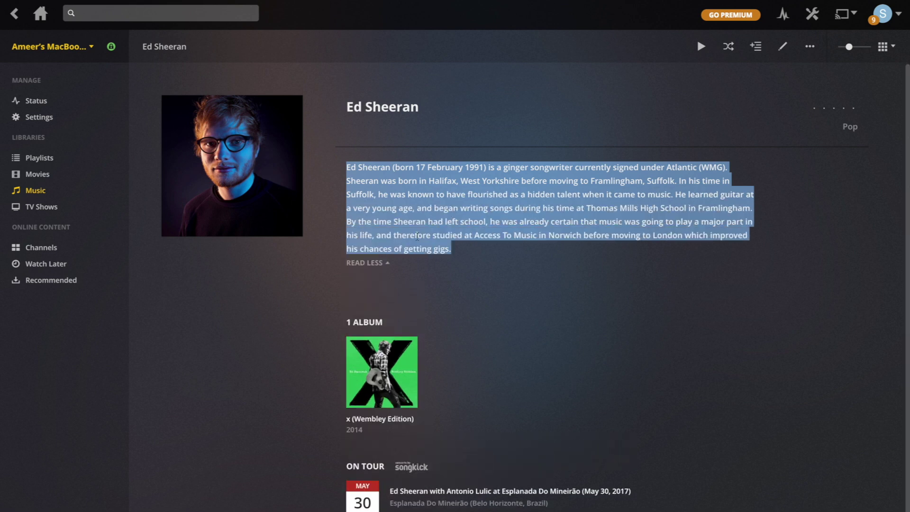
{"action": "left_click", "coordinate": [374, 262]}
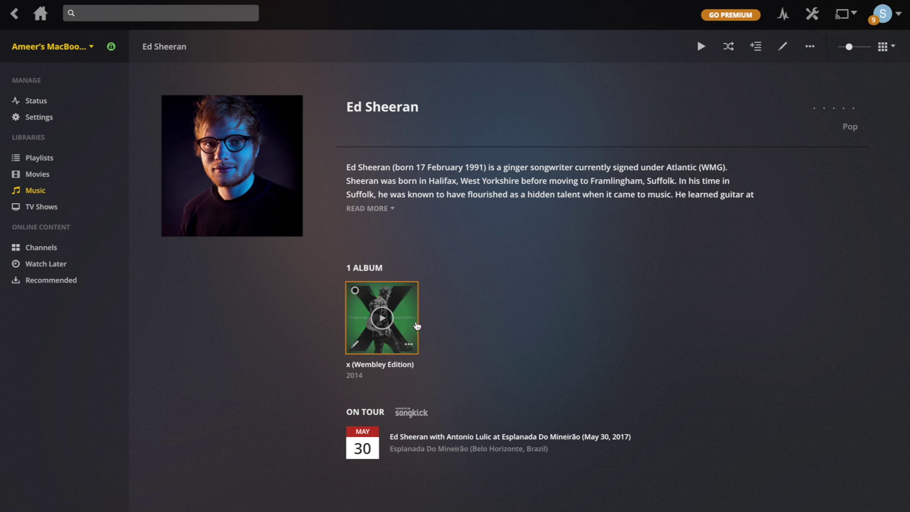
{"action": "left_click", "coordinate": [409, 318]}
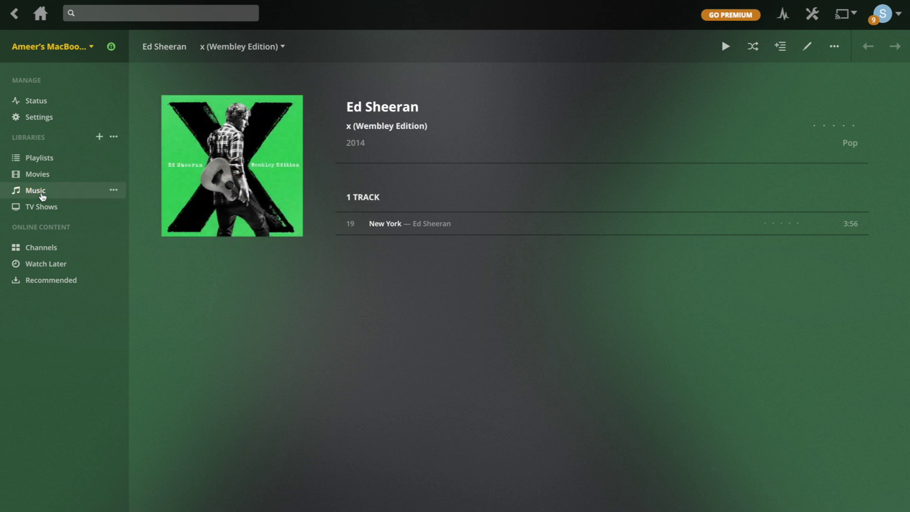
Step: Back in the Music library, switch the view type to Albums, then to Tracks
{"action": "left_click", "coordinate": [38, 191]}
{"action": "left_click", "coordinate": [185, 48]}
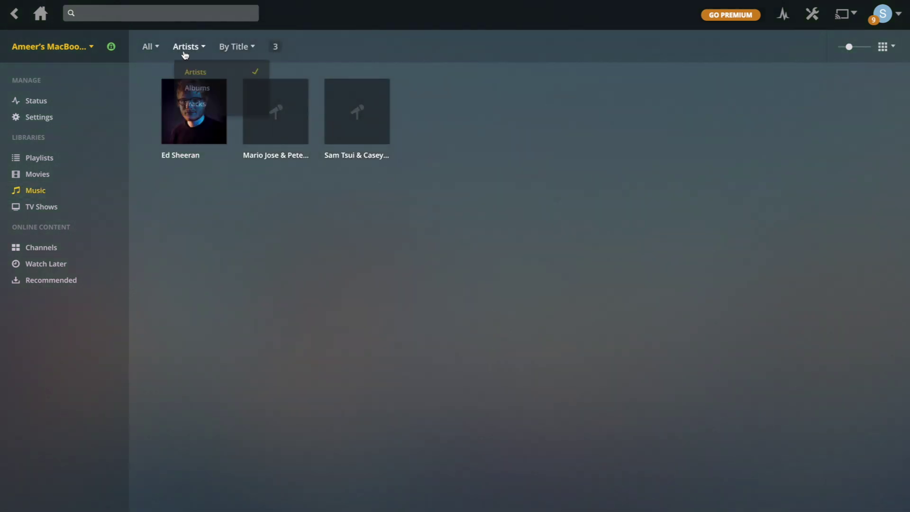
{"action": "left_click", "coordinate": [212, 92]}
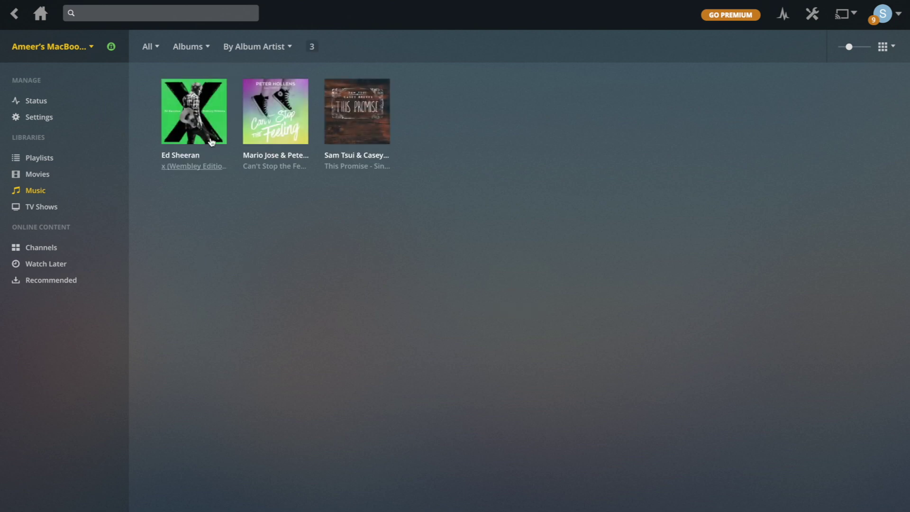
{"action": "left_click", "coordinate": [188, 46]}
{"action": "left_click", "coordinate": [189, 46]}
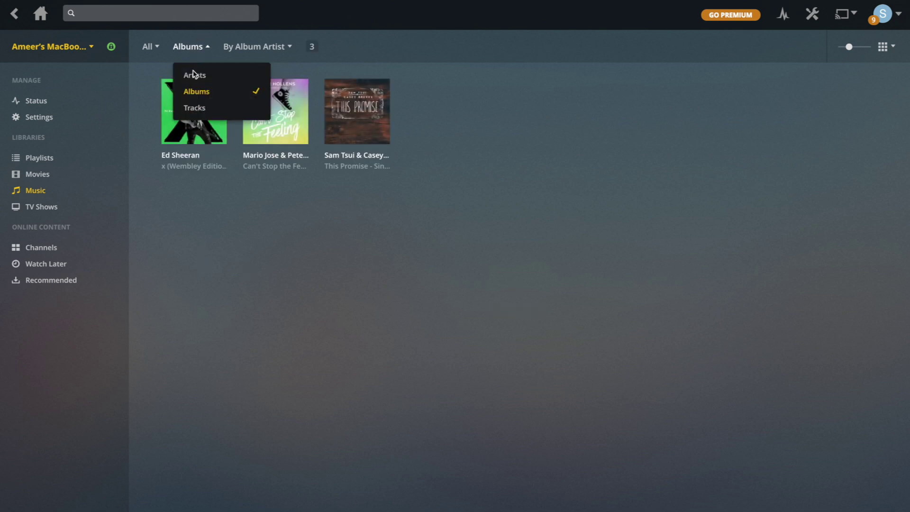
{"action": "left_click", "coordinate": [209, 106]}
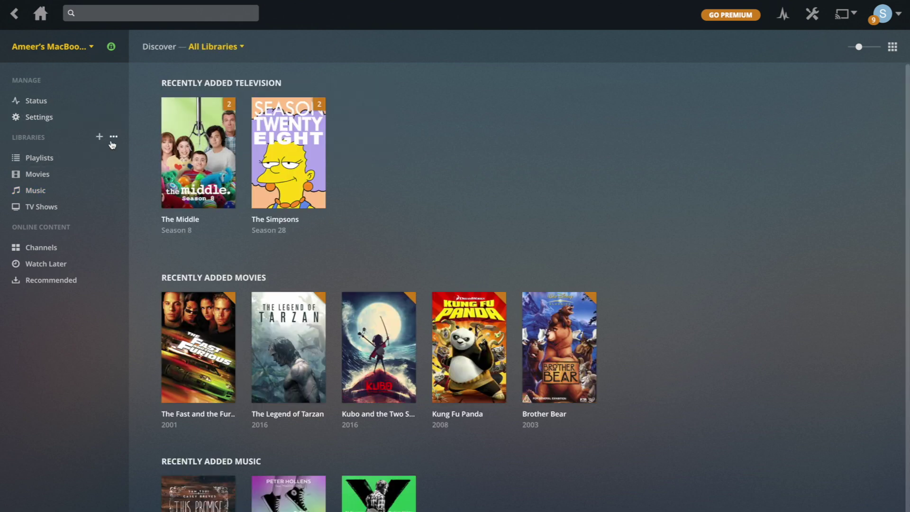
Step: Start a new library of type Photos and continue to its folder settings
{"action": "left_click", "coordinate": [100, 138]}
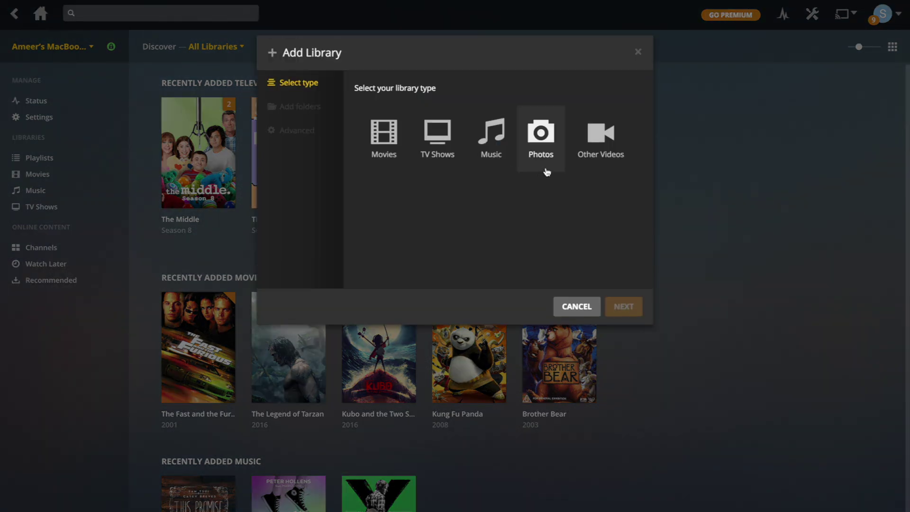
{"action": "left_click", "coordinate": [540, 146]}
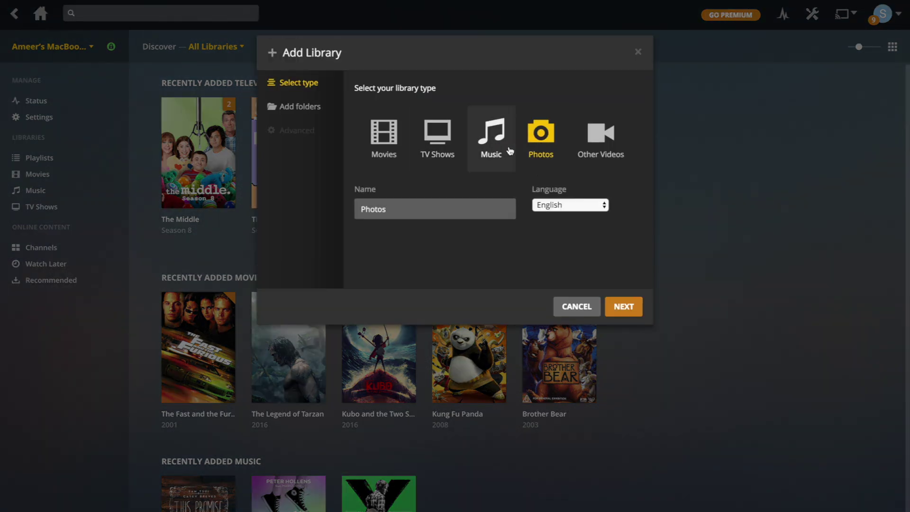
{"action": "left_click", "coordinate": [622, 307]}
Step: Add Desktop > Plex server > Personal Pictures as the folder and create the Photos library
{"action": "left_click", "coordinate": [491, 124]}
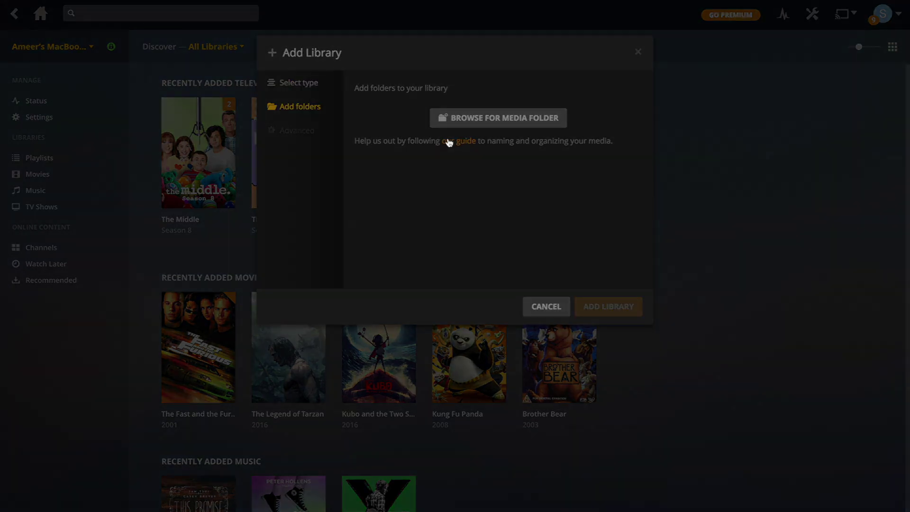
{"action": "left_click", "coordinate": [468, 239]}
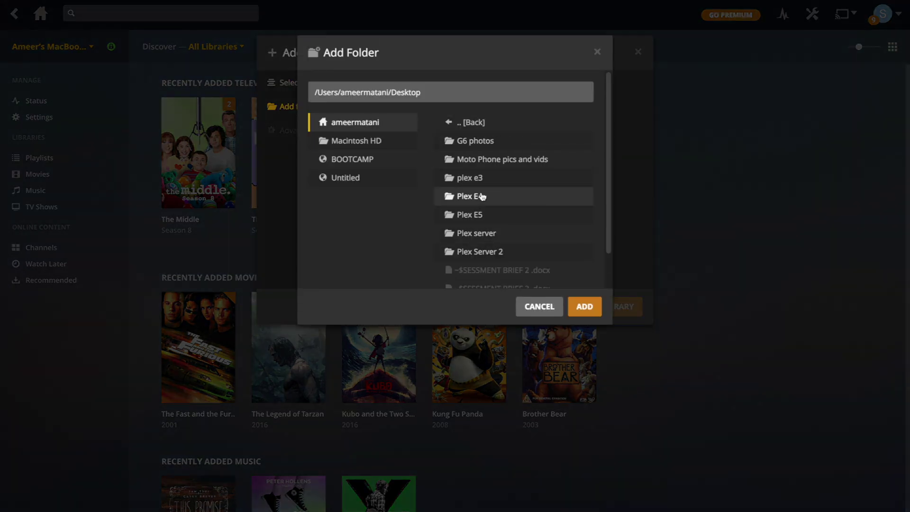
{"action": "scroll", "coordinate": [473, 209], "scroll_direction": "down", "scroll_amount": 1}
{"action": "left_click", "coordinate": [485, 205]}
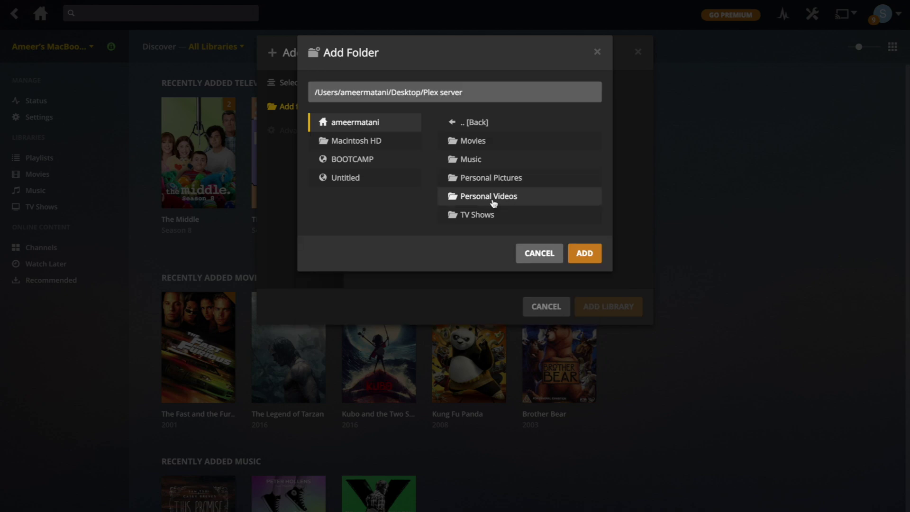
{"action": "left_click", "coordinate": [503, 182]}
{"action": "left_click", "coordinate": [591, 223]}
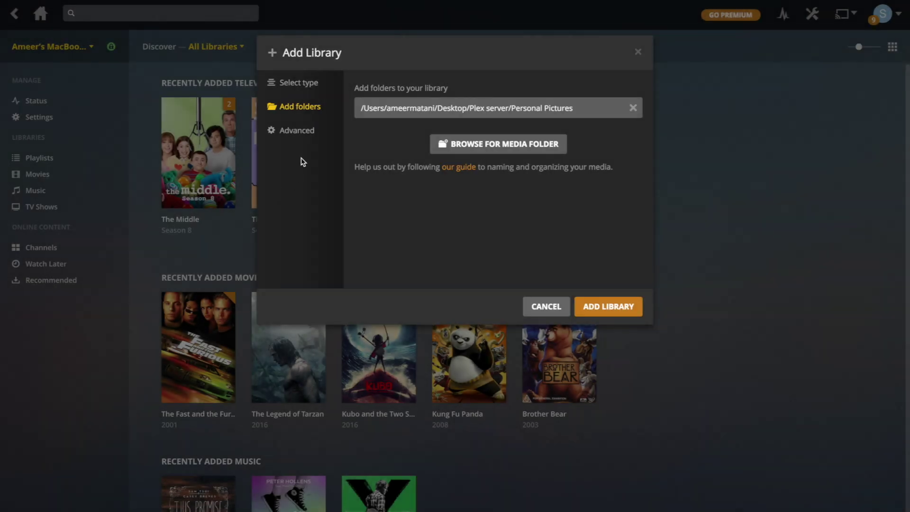
{"action": "left_click", "coordinate": [299, 133]}
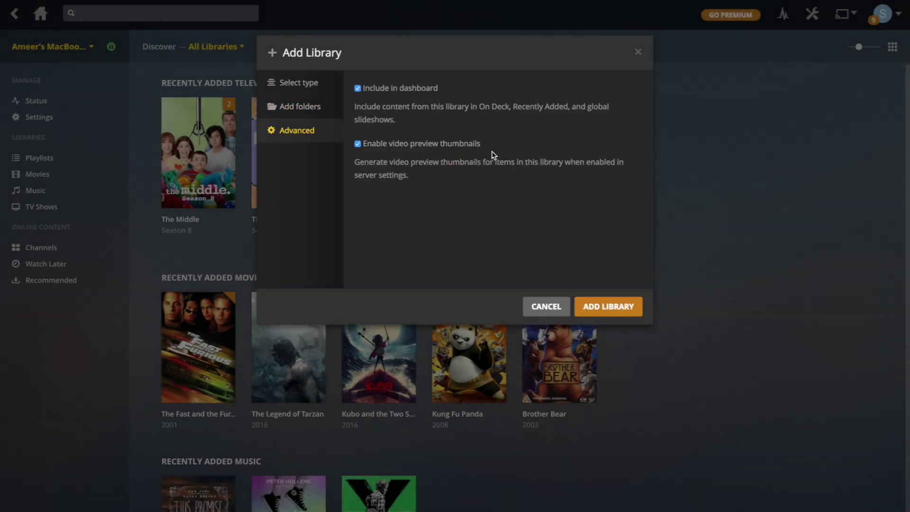
{"action": "left_click", "coordinate": [613, 309]}
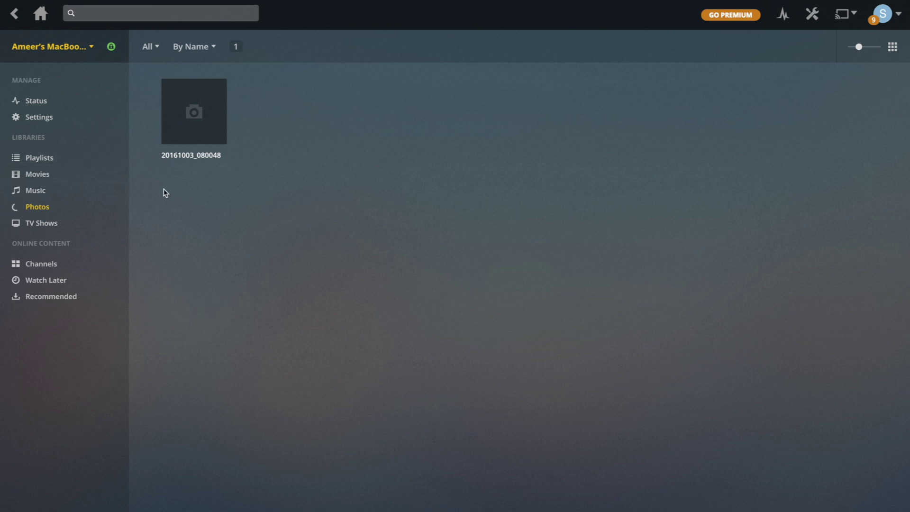
{"action": "mouse_move", "coordinate": [219, 122]}
{"action": "left_click", "coordinate": [222, 115]}
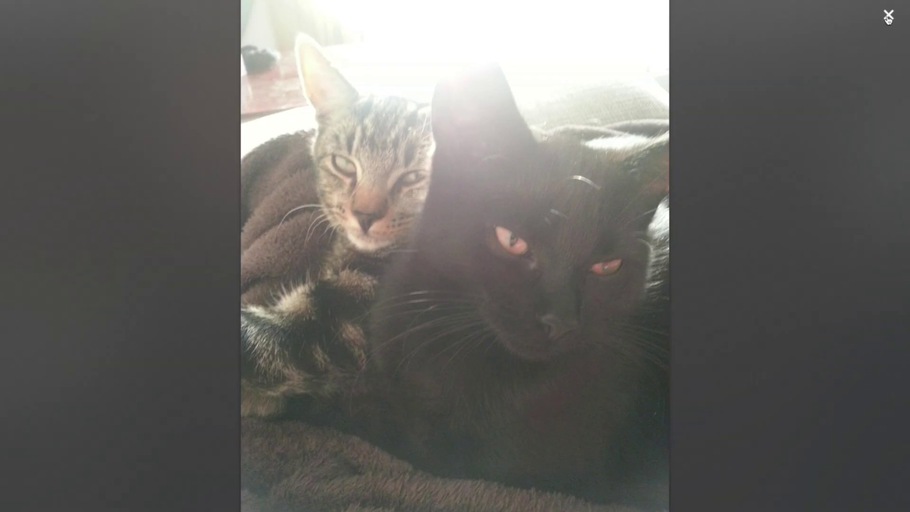
{"action": "left_click", "coordinate": [888, 17]}
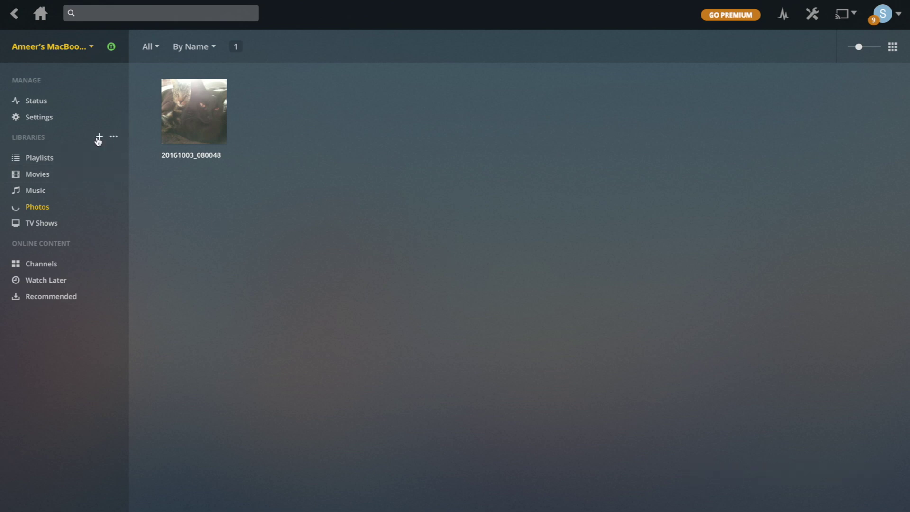
Step: Start a new Other Videos library, keeping the name 'Other Videos'
{"action": "left_click", "coordinate": [99, 138]}
{"action": "left_click", "coordinate": [601, 135]}
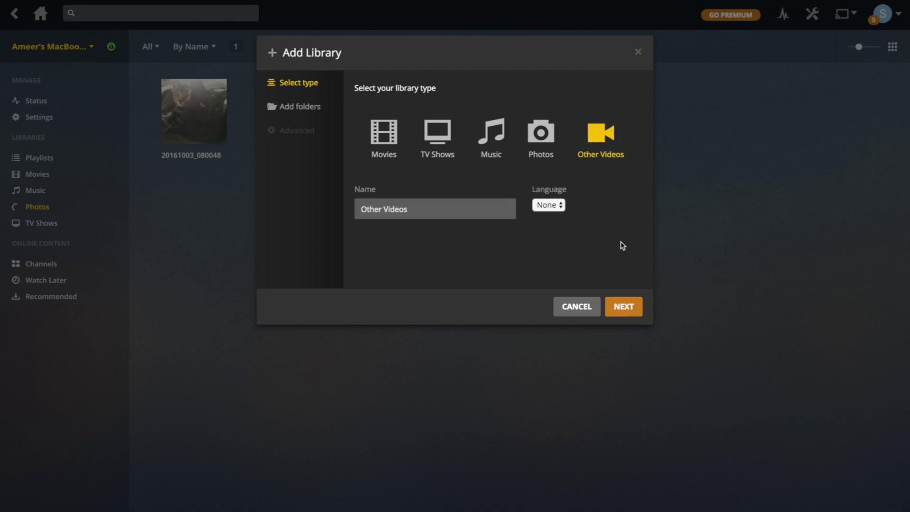
{"action": "left_click_drag", "start_coordinate": [439, 209], "coordinate": [309, 208]}
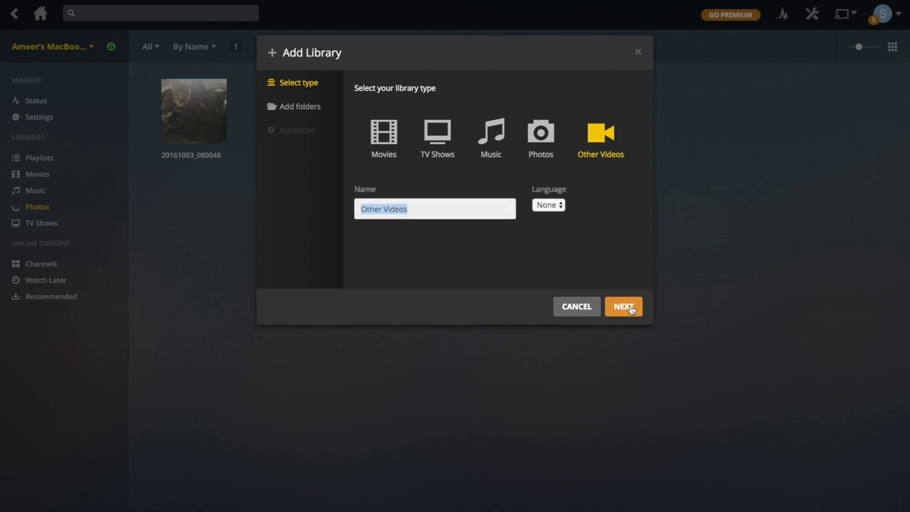
{"action": "left_click", "coordinate": [610, 277]}
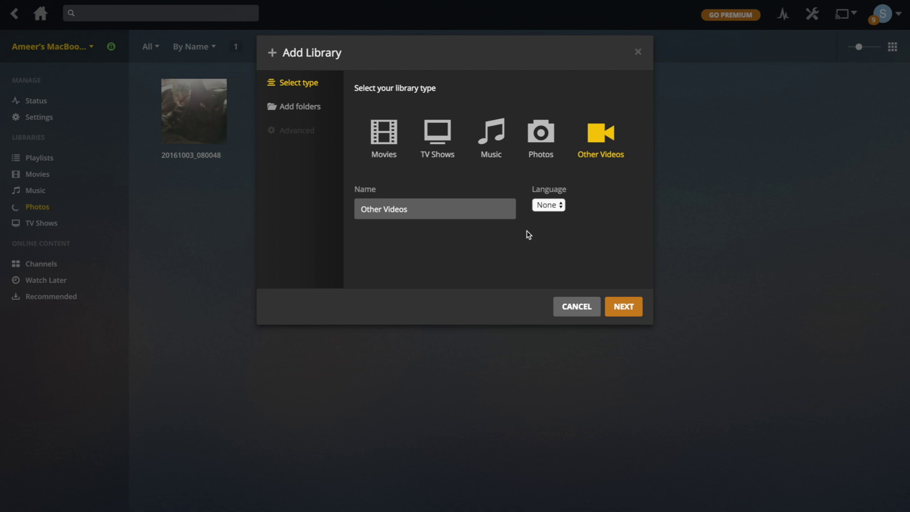
{"action": "left_click", "coordinate": [624, 306]}
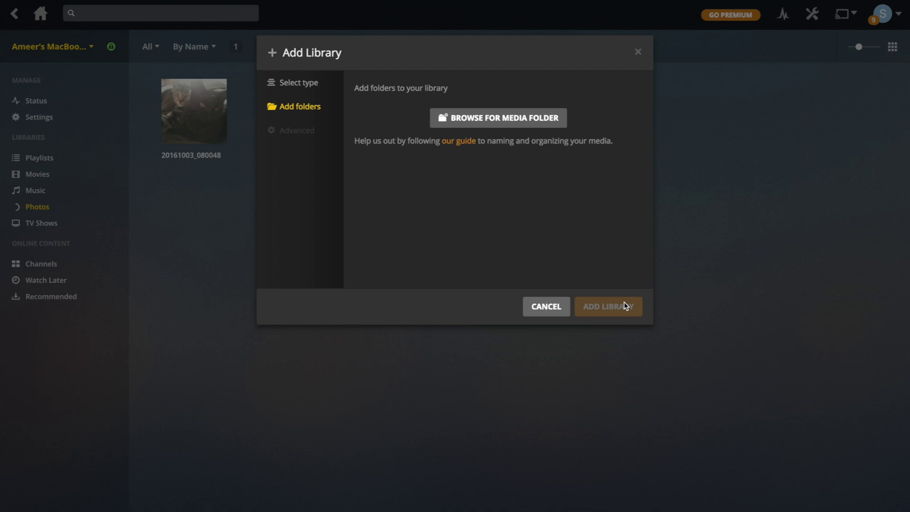
Step: Add Desktop > Plex server > Personal Videos as the folder and create the library
{"action": "left_click", "coordinate": [498, 117]}
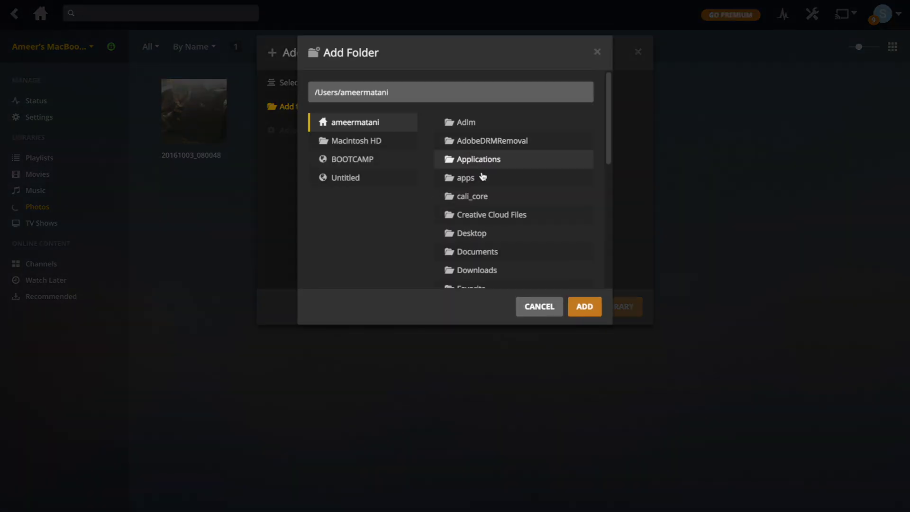
{"action": "left_click", "coordinate": [466, 238]}
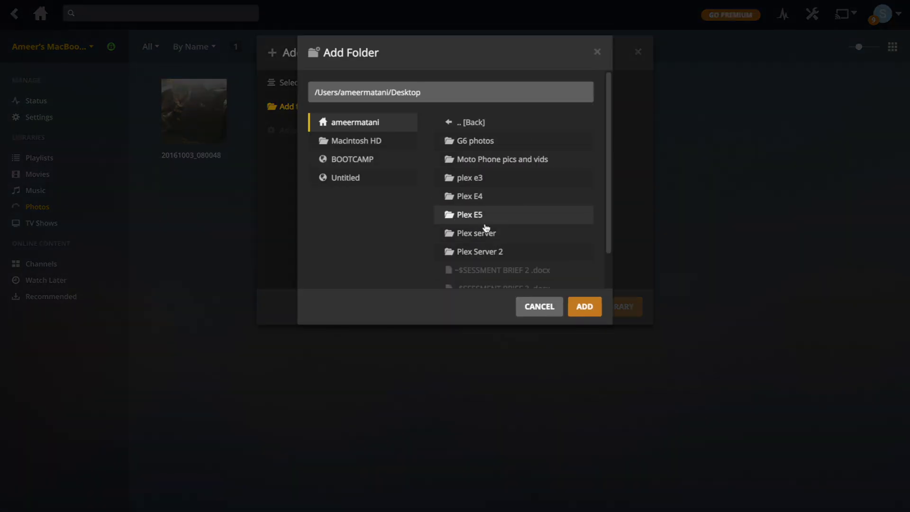
{"action": "left_click", "coordinate": [474, 232]}
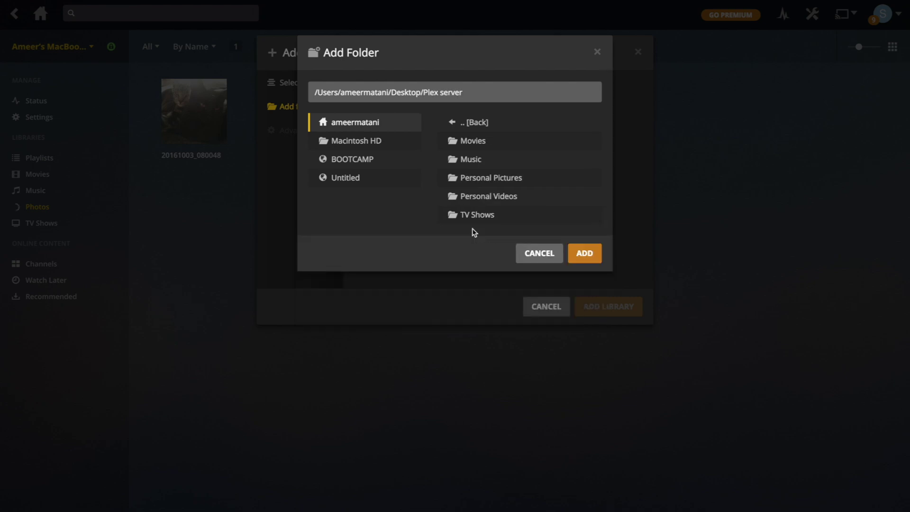
{"action": "left_click", "coordinate": [484, 199]}
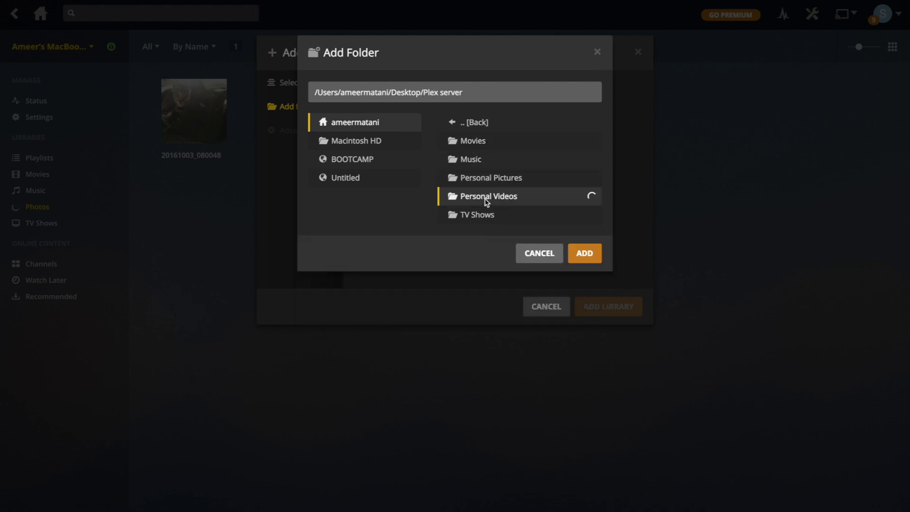
{"action": "left_click", "coordinate": [584, 214]}
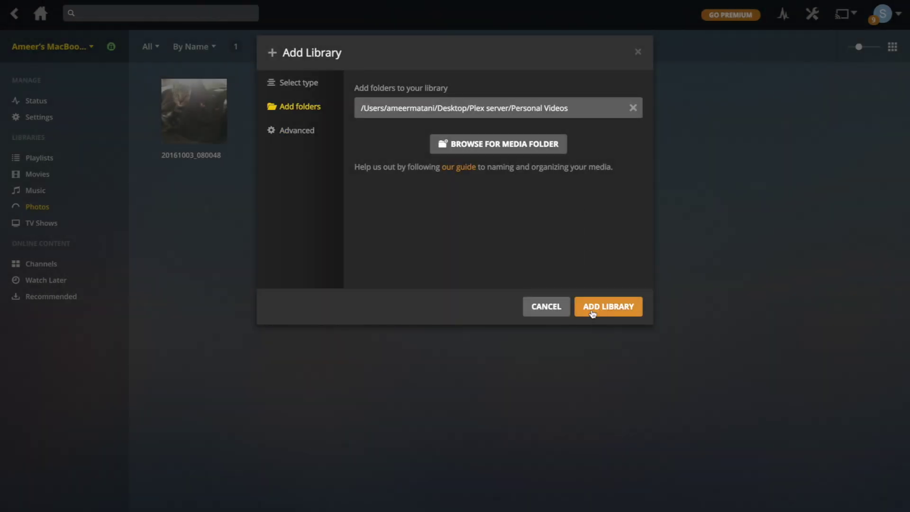
{"action": "left_click", "coordinate": [294, 135]}
{"action": "scroll", "coordinate": [504, 228], "scroll_direction": "down", "scroll_amount": 1}
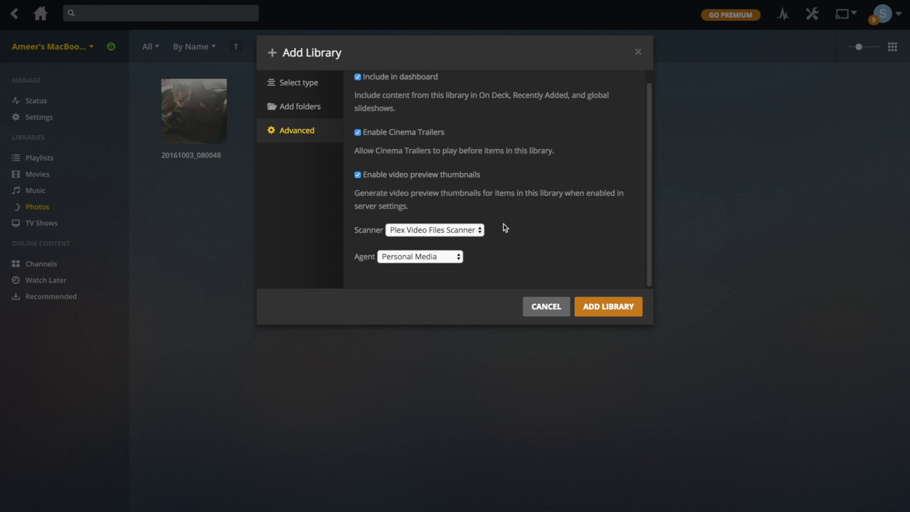
{"action": "left_click", "coordinate": [591, 312]}
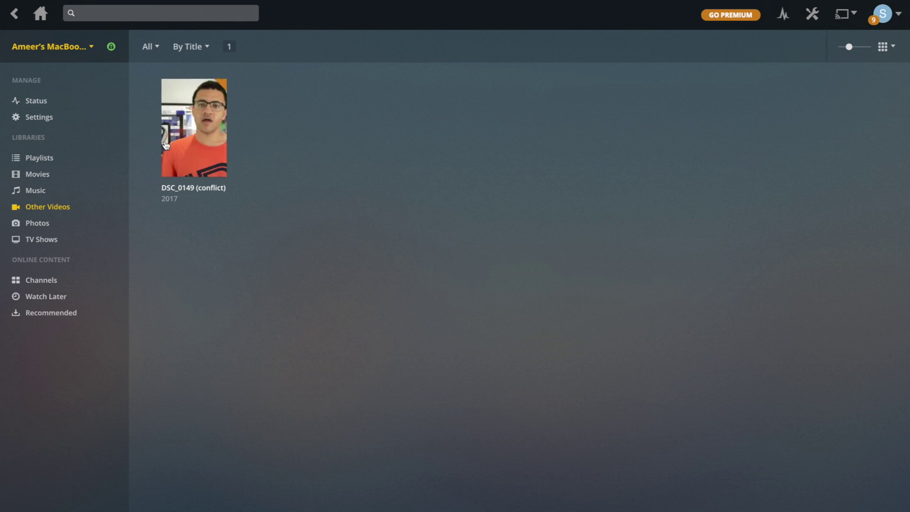
{"action": "mouse_move", "coordinate": [228, 125]}
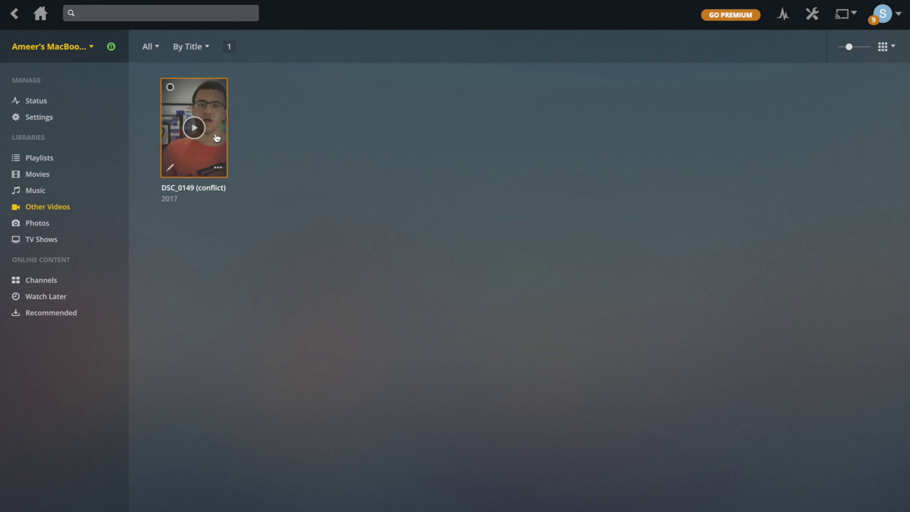
{"action": "left_click", "coordinate": [216, 138]}
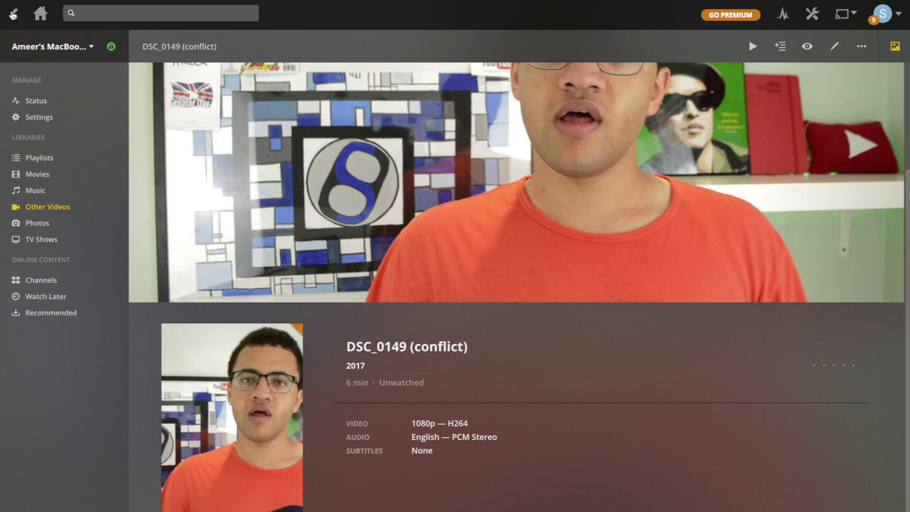
{"action": "left_click", "coordinate": [13, 14]}
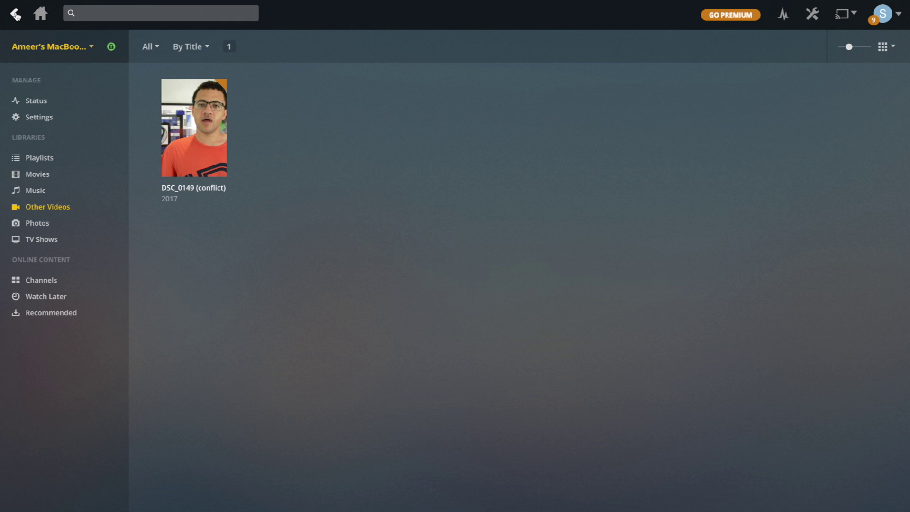
Step: Return to the Discover dashboard, browse its rows, and leave the filter on All Libraries
{"action": "left_click", "coordinate": [40, 14]}
{"action": "scroll", "coordinate": [401, 211], "scroll_direction": "down", "scroll_amount": 5}
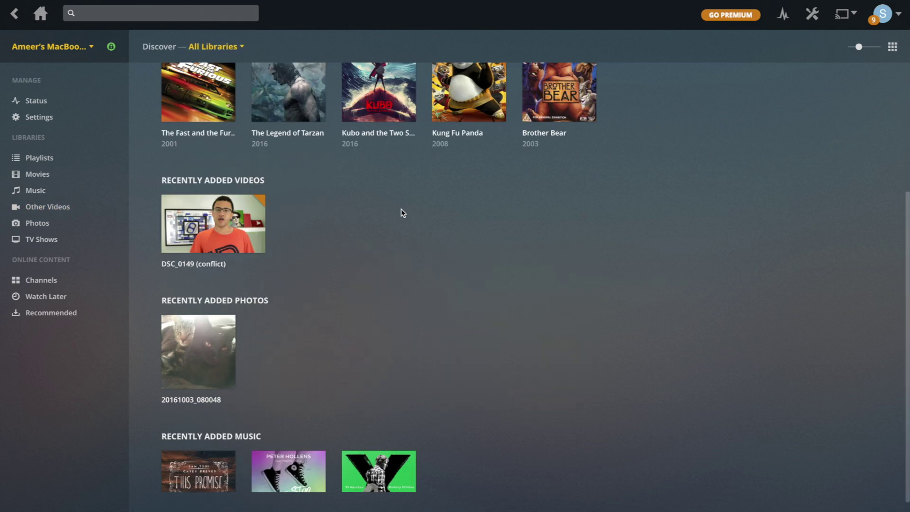
{"action": "scroll", "coordinate": [401, 213], "scroll_direction": "up", "scroll_amount": 5}
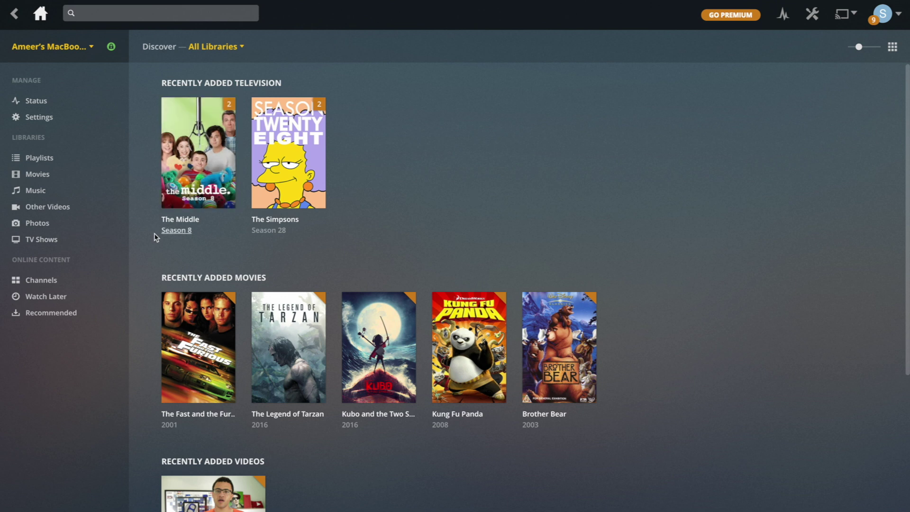
{"action": "scroll", "coordinate": [304, 355], "scroll_direction": "down", "scroll_amount": 5}
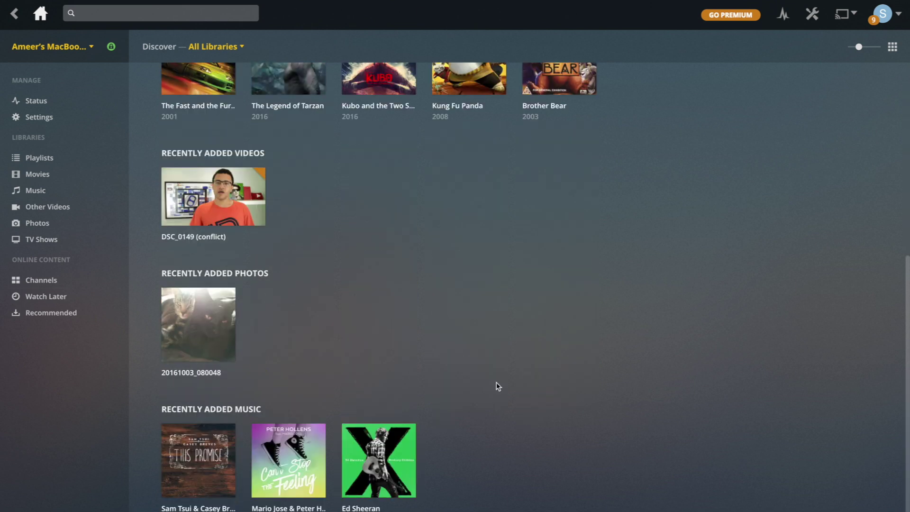
{"action": "scroll", "coordinate": [506, 391], "scroll_direction": "up", "scroll_amount": 5}
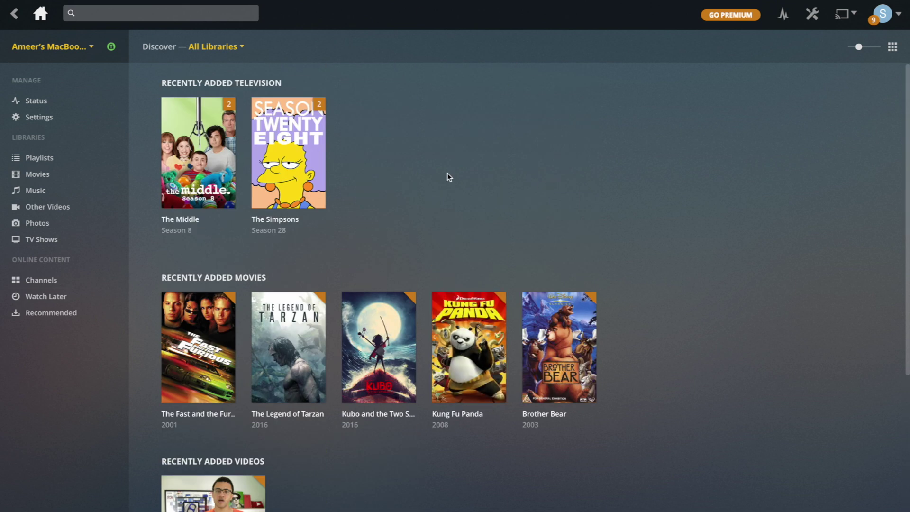
{"action": "left_click", "coordinate": [224, 52]}
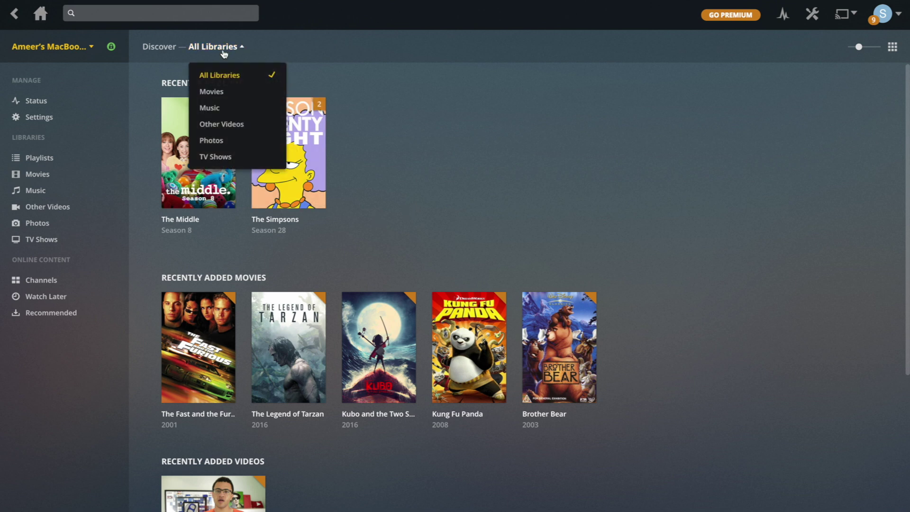
{"action": "left_click", "coordinate": [224, 47]}
{"action": "left_click", "coordinate": [224, 47]}
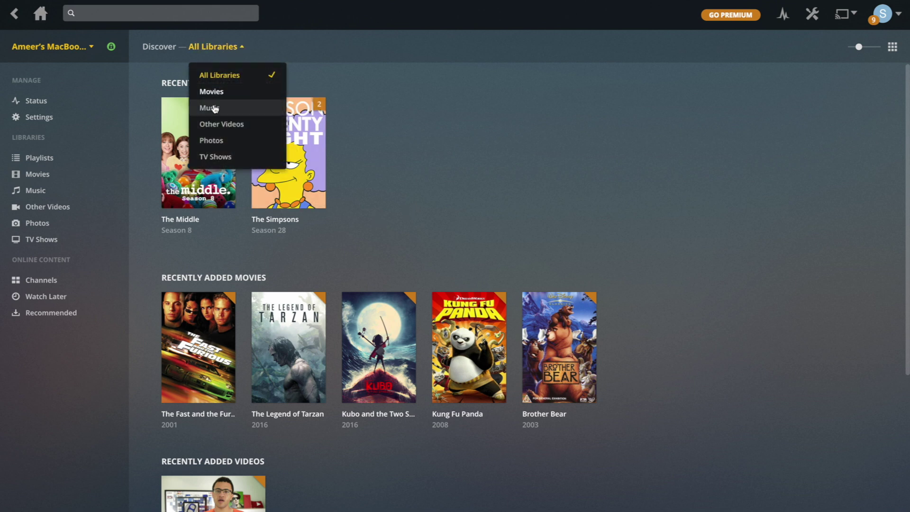
{"action": "left_click", "coordinate": [379, 134]}
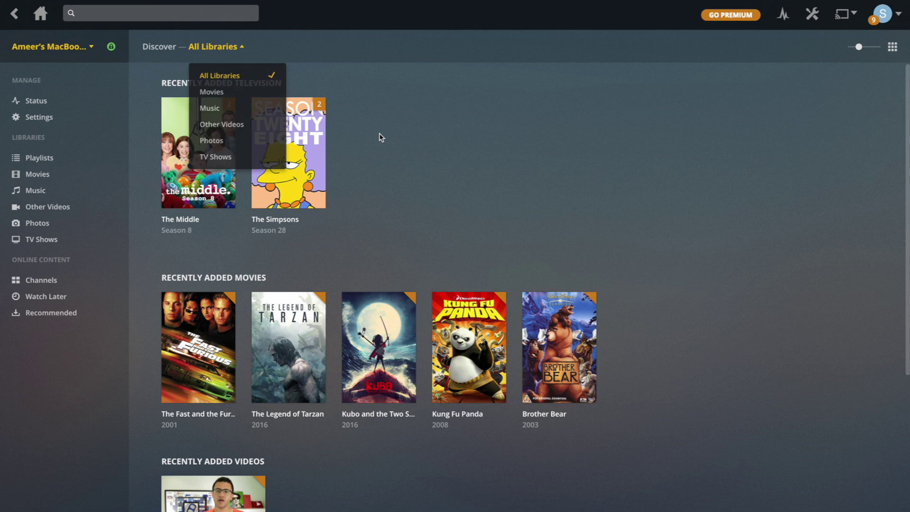